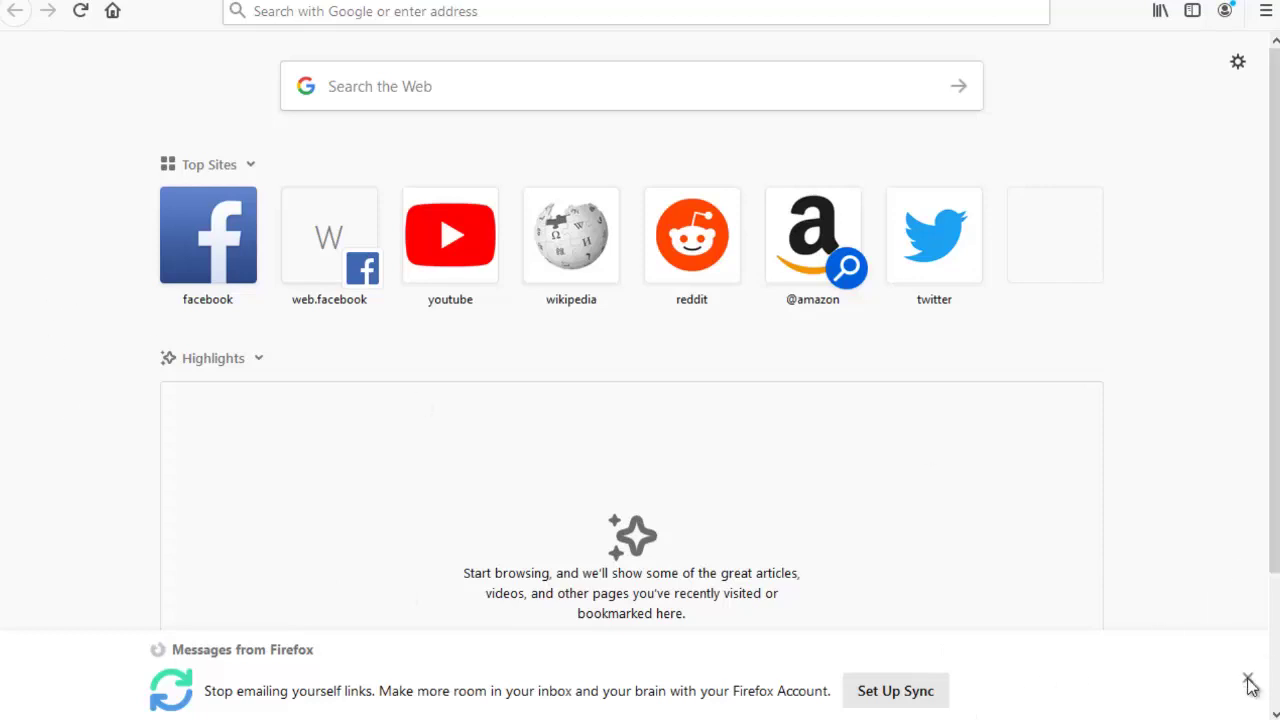
Step: Open Facebook from the new-tab page's top sites and accept remembering the password for this browser
click(1248, 681)
scroll(149, 419, down, 3)
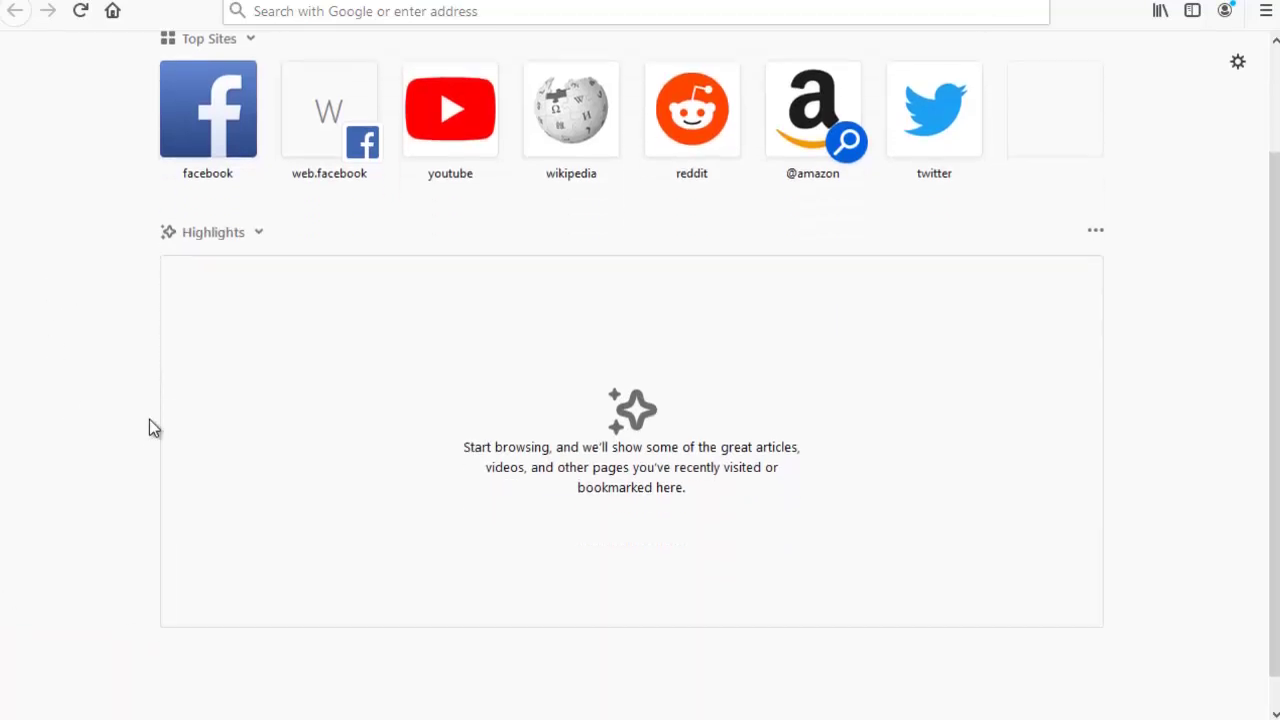
scroll(151, 418, up, 3)
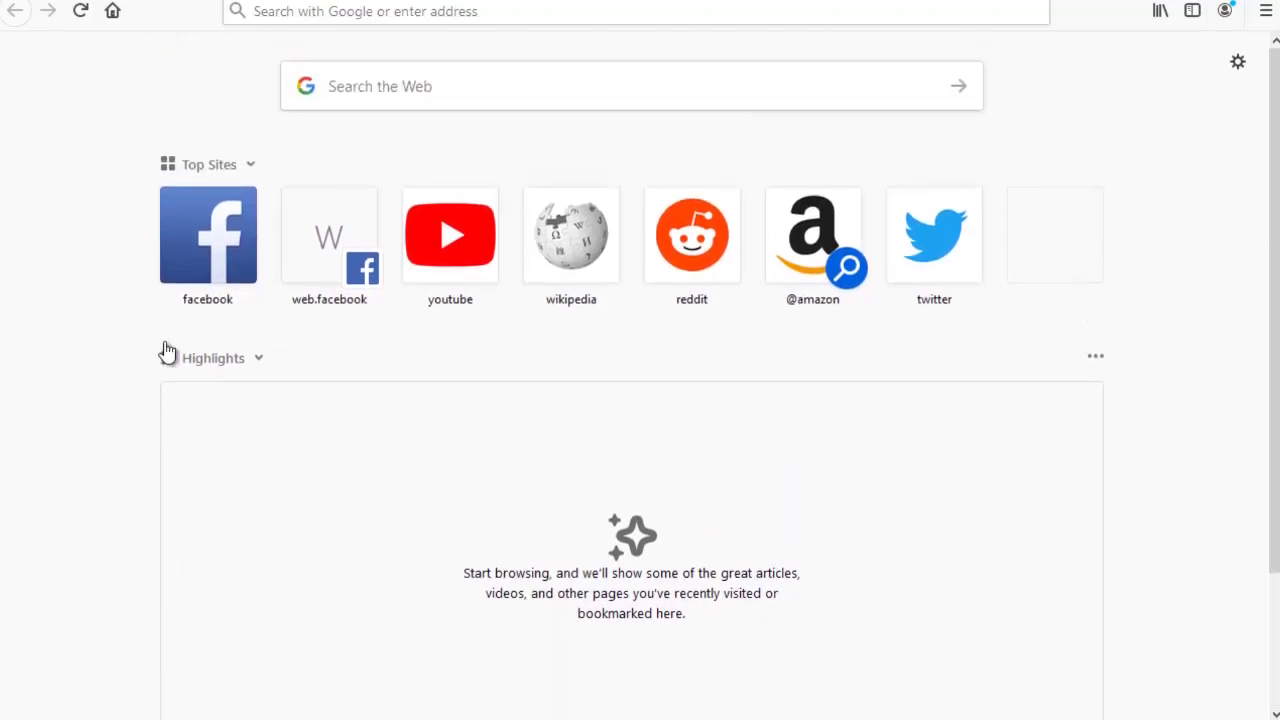
click(222, 234)
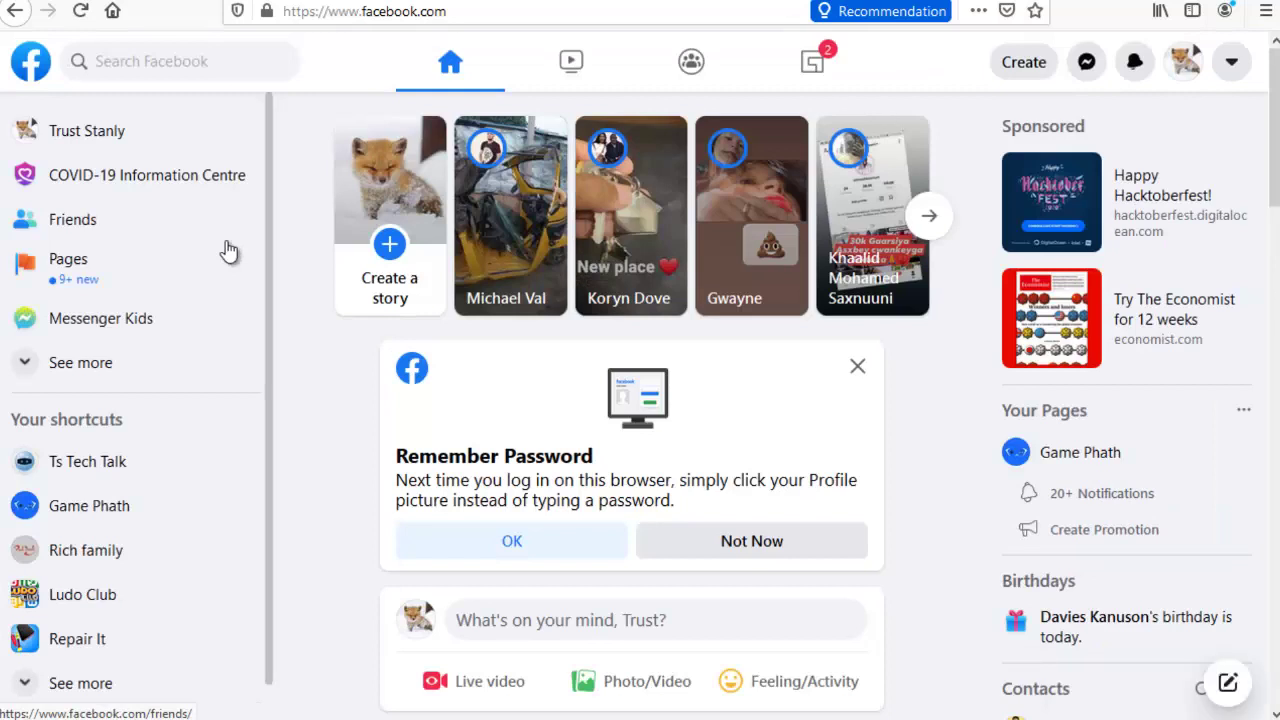
click(512, 542)
Step: Examine the first posts in the Facebook news feed, including the heading that explains why the fox photo post is shown
scroll(514, 531, down, 2)
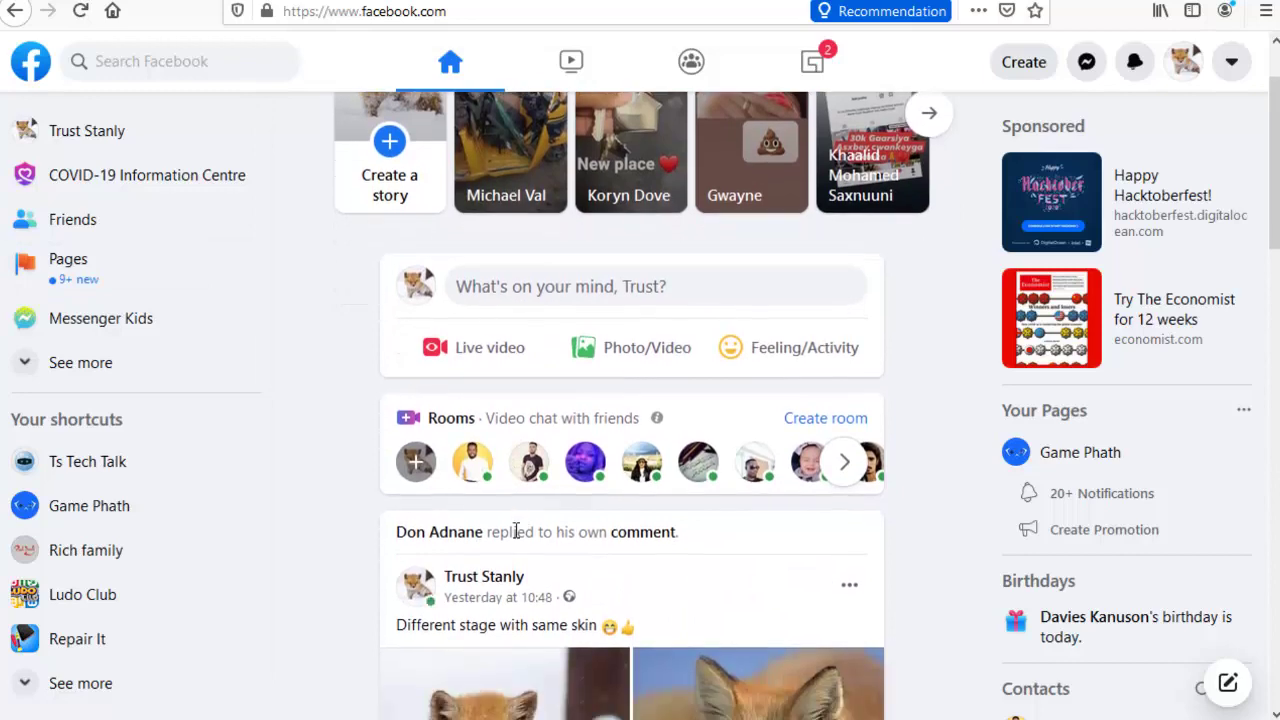
scroll(517, 530, down, 5)
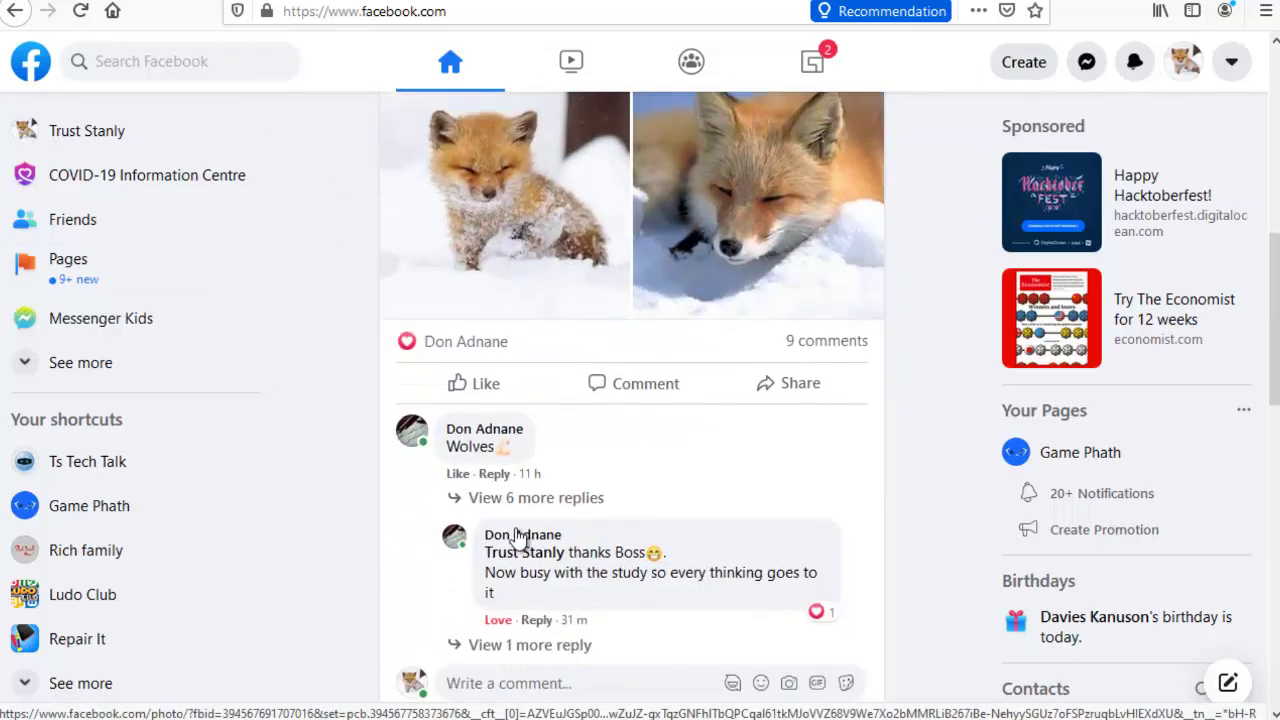
scroll(517, 530, down, 2)
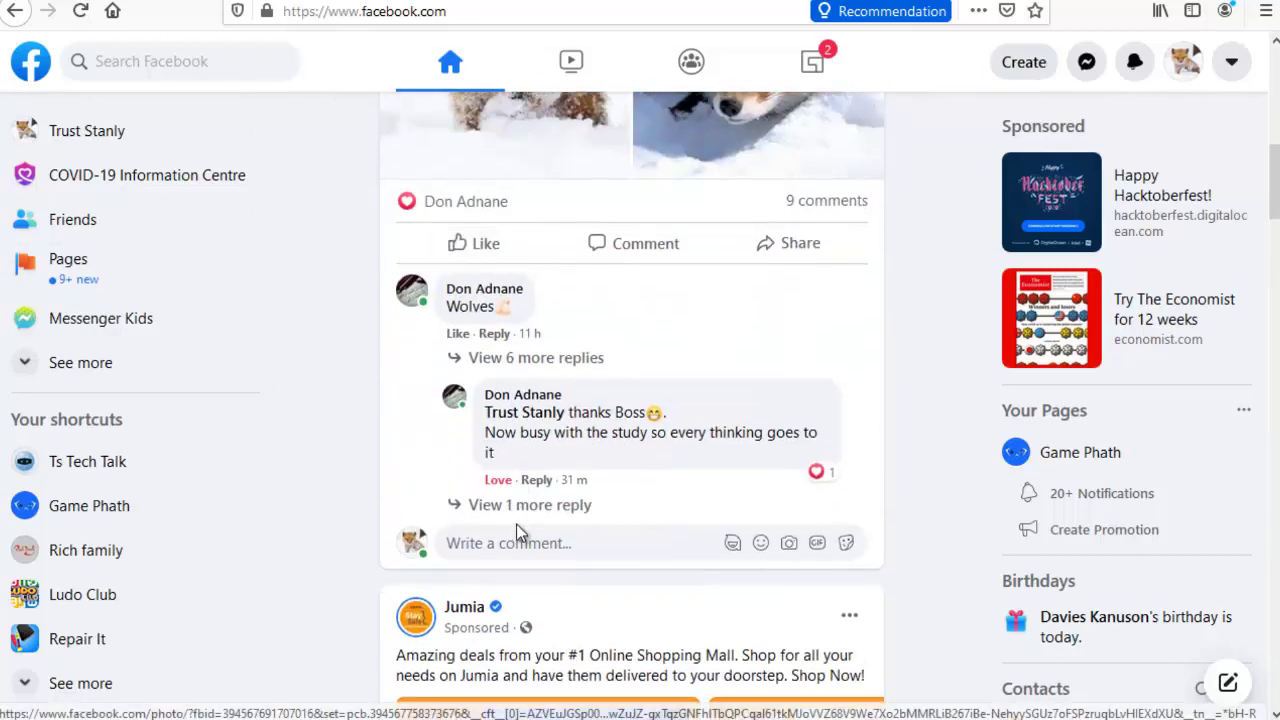
scroll(516, 524, down, 3)
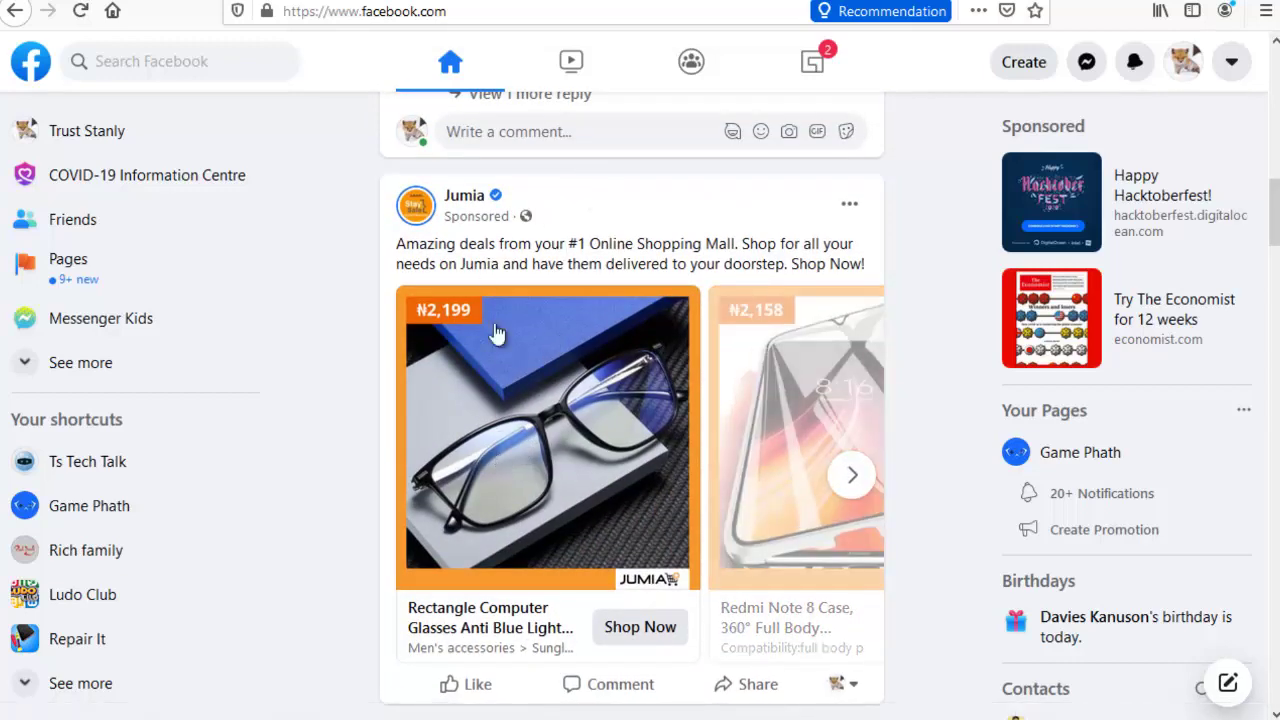
scroll(522, 480, up, 5)
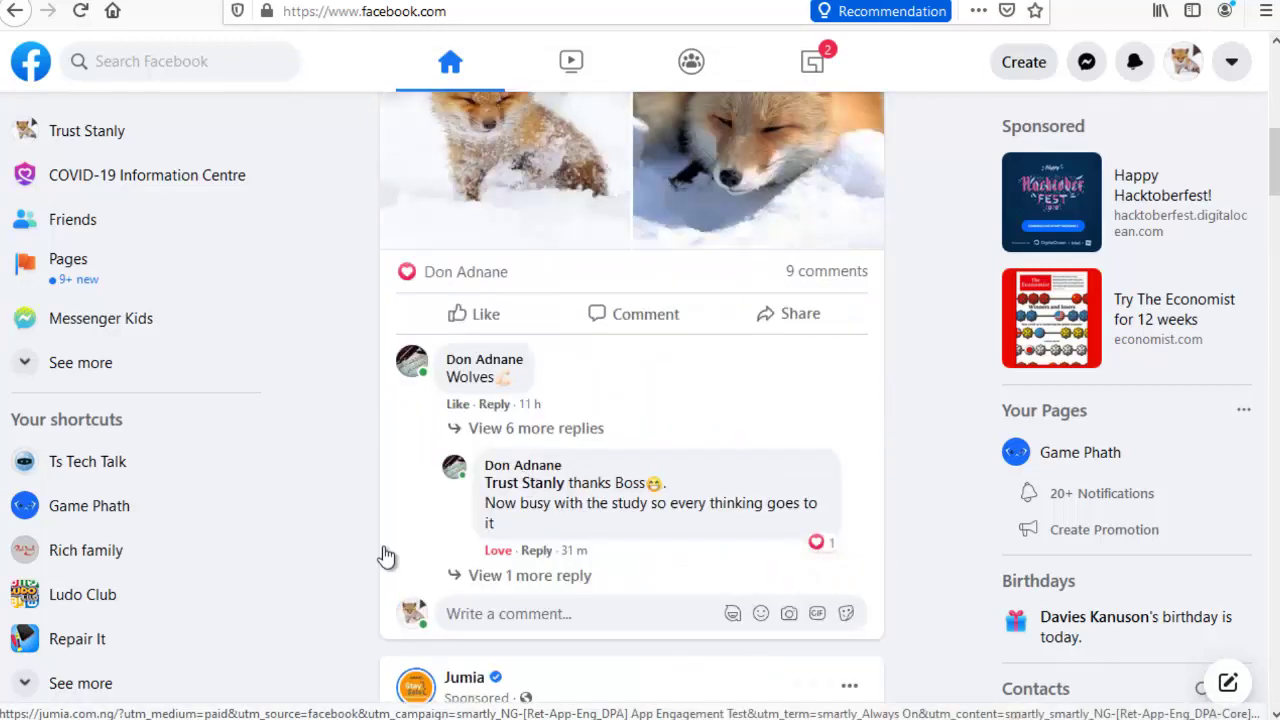
scroll(522, 480, up, 1)
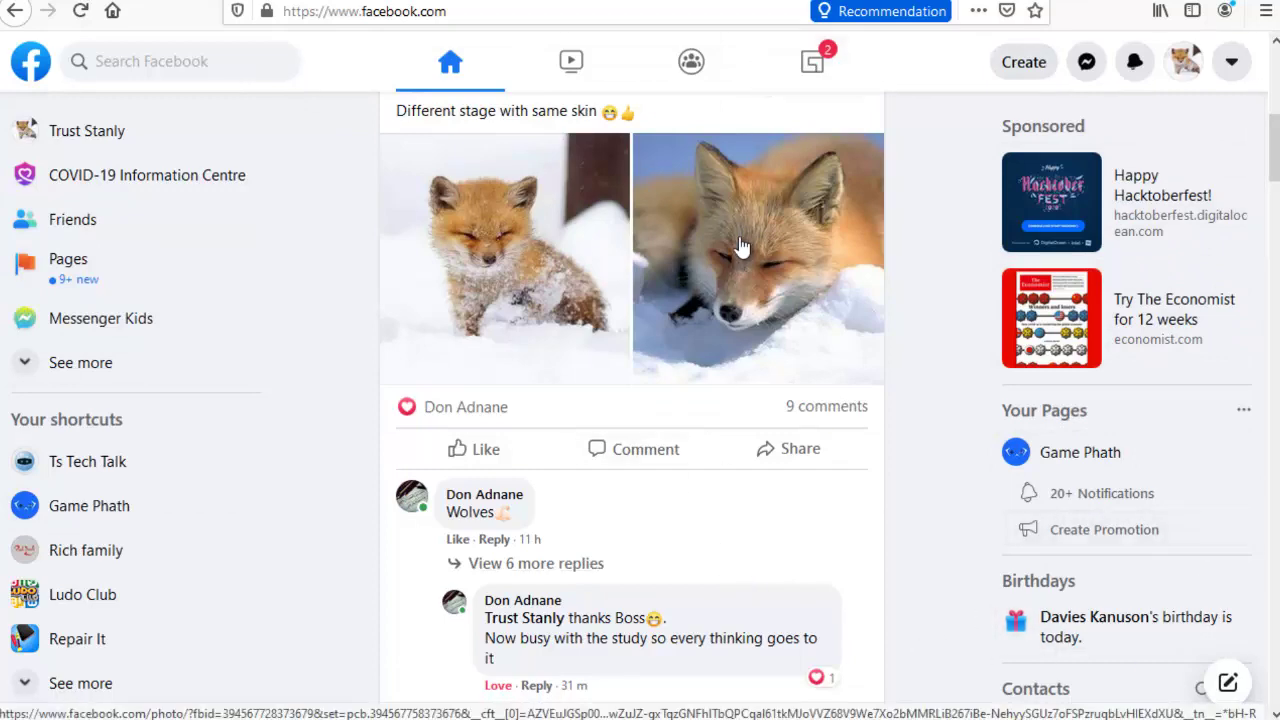
scroll(740, 260, up, 6)
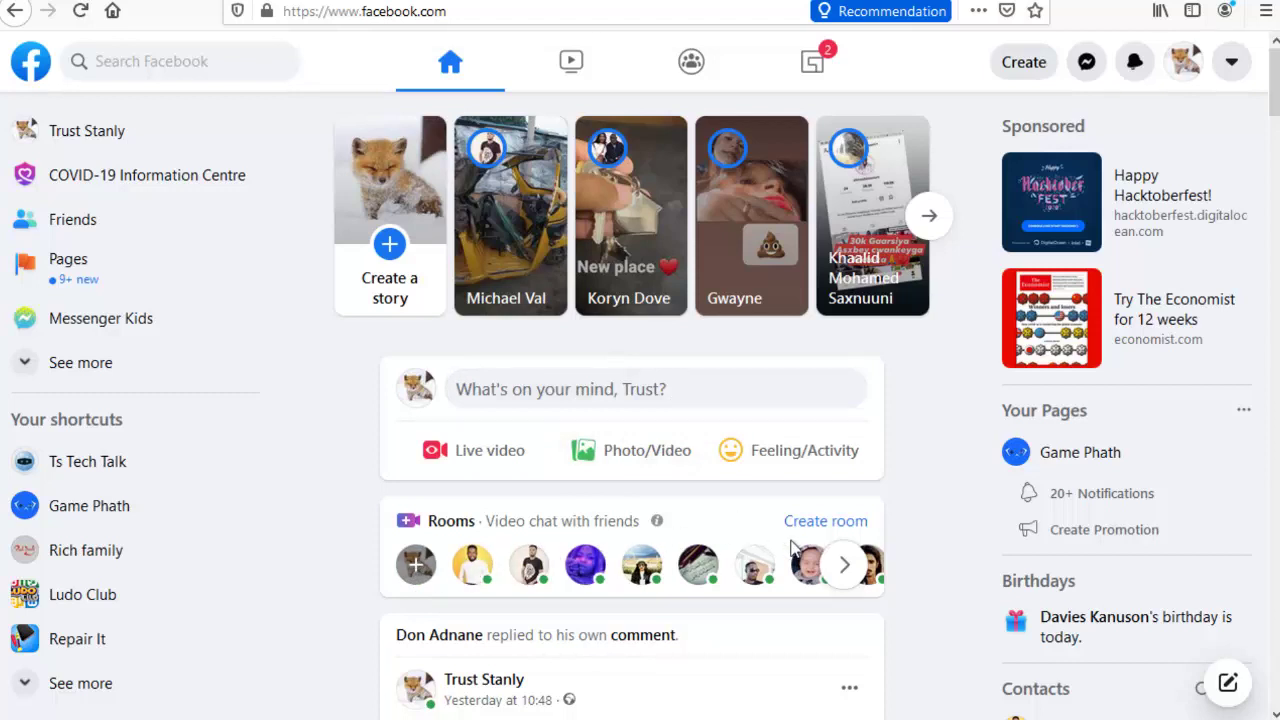
scroll(589, 560, down, 2)
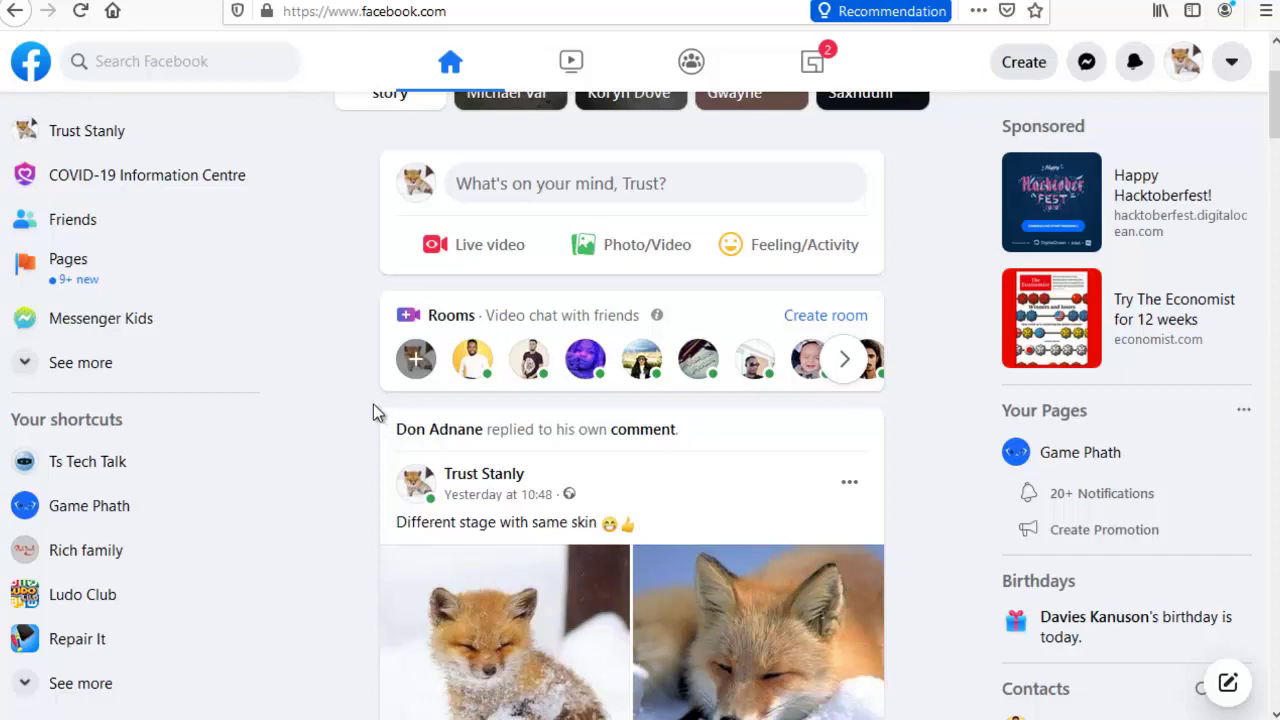
drag(397, 430, 680, 430)
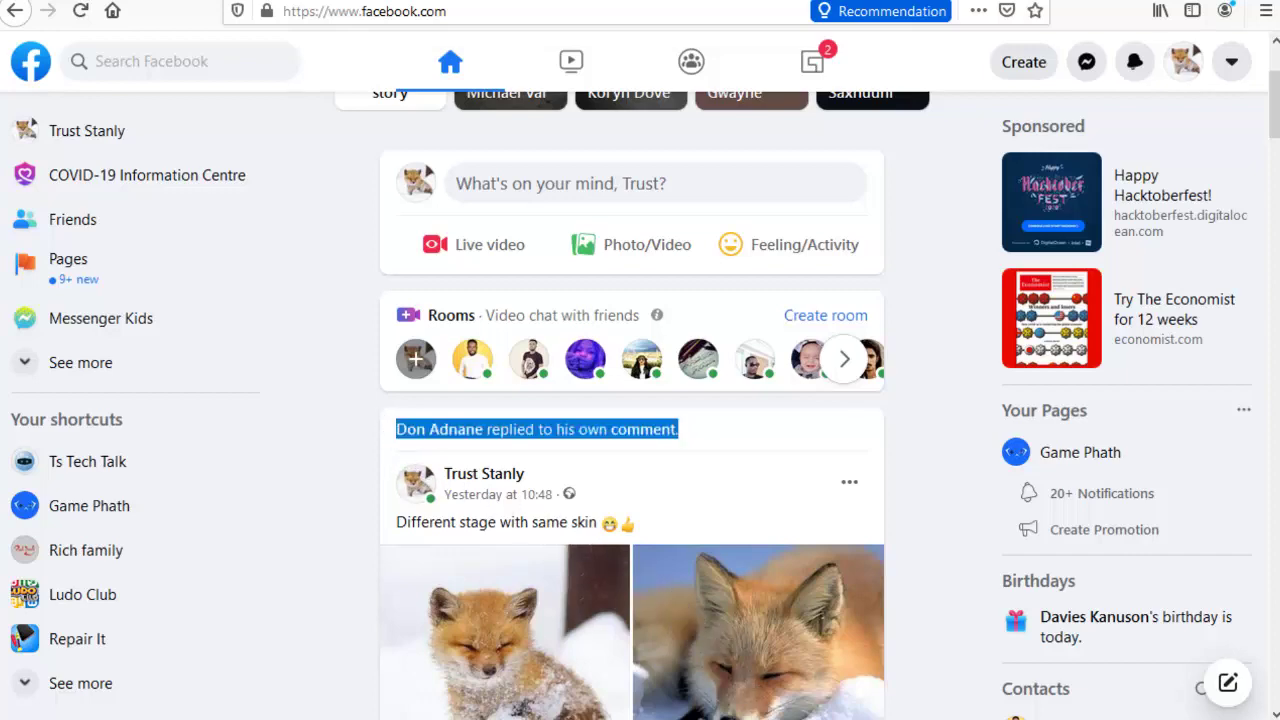
Step: Browse further down the news feed through the sponsored, group and friends' posts
scroll(700, 630, down, 1)
scroll(677, 477, down, 12)
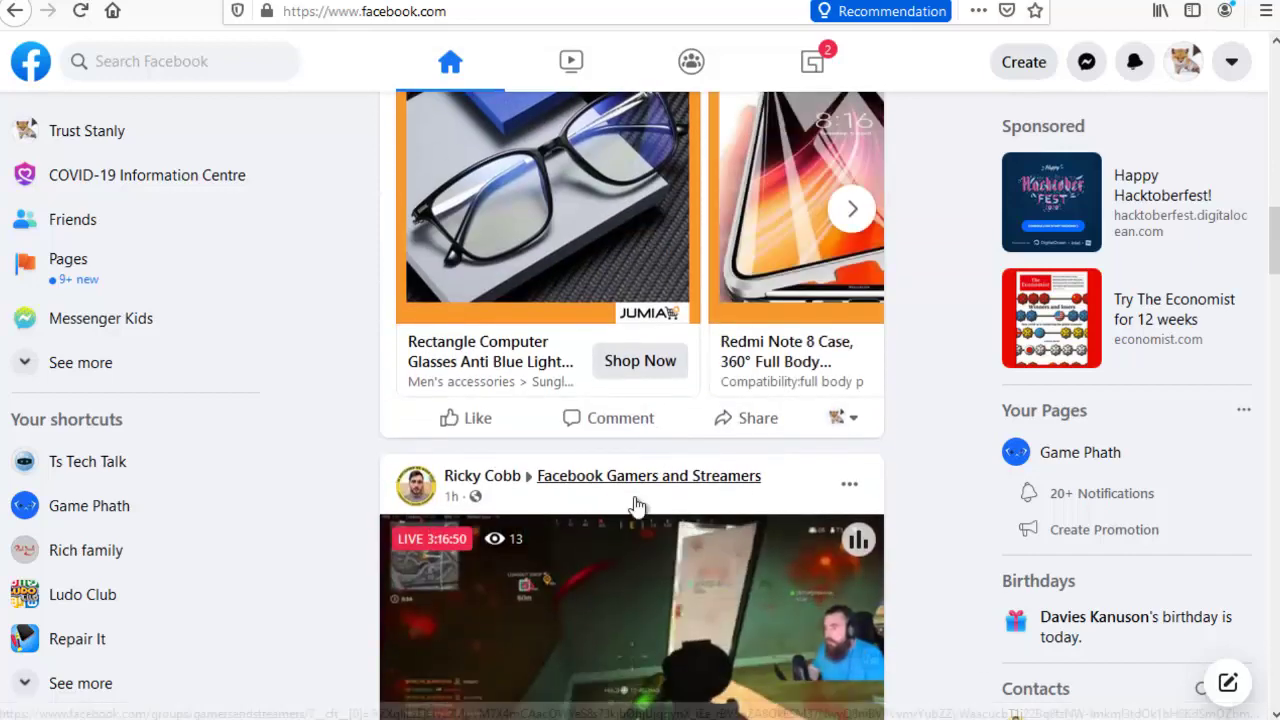
scroll(640, 500, down, 5)
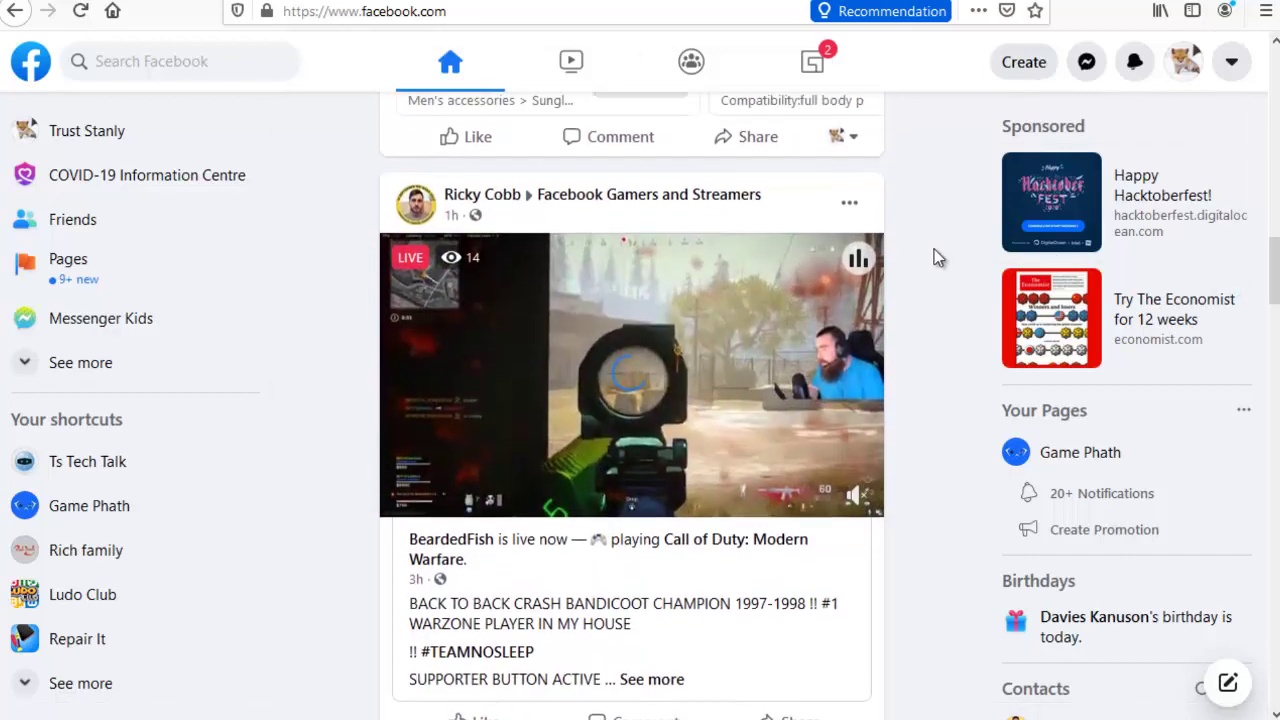
scroll(930, 258, down, 4)
scroll(873, 421, down, 6)
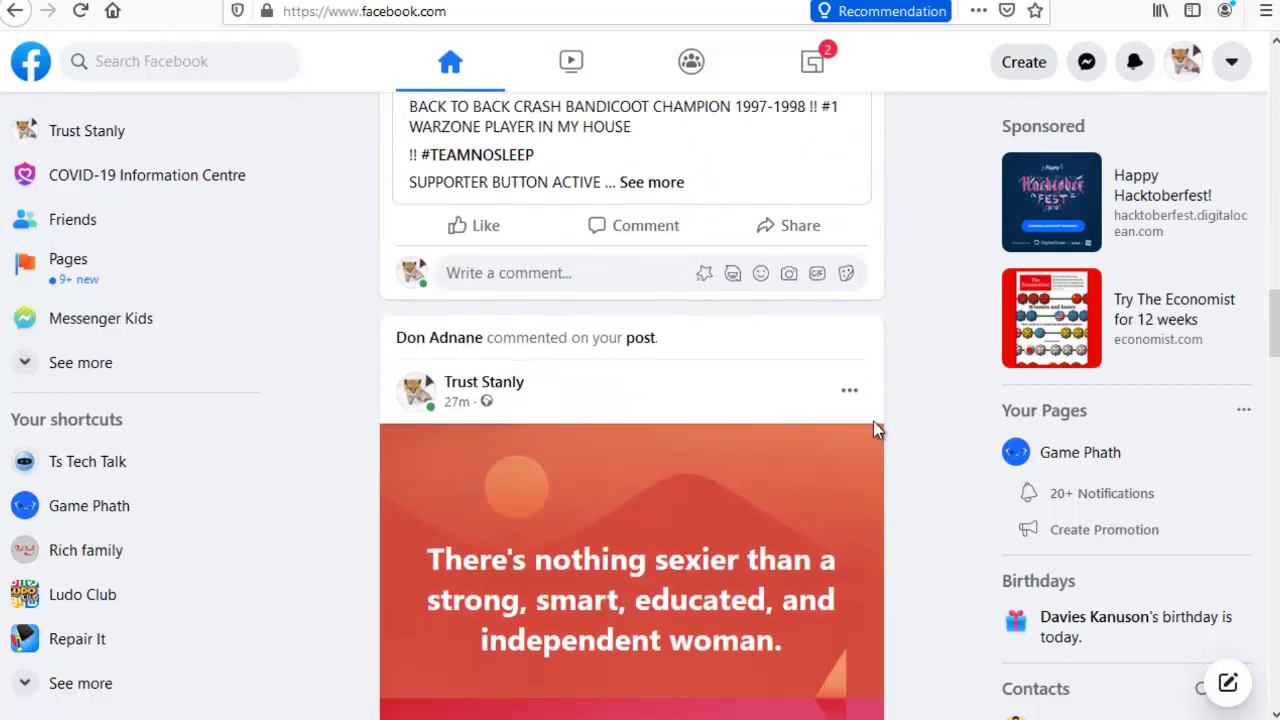
scroll(890, 465, down, 3)
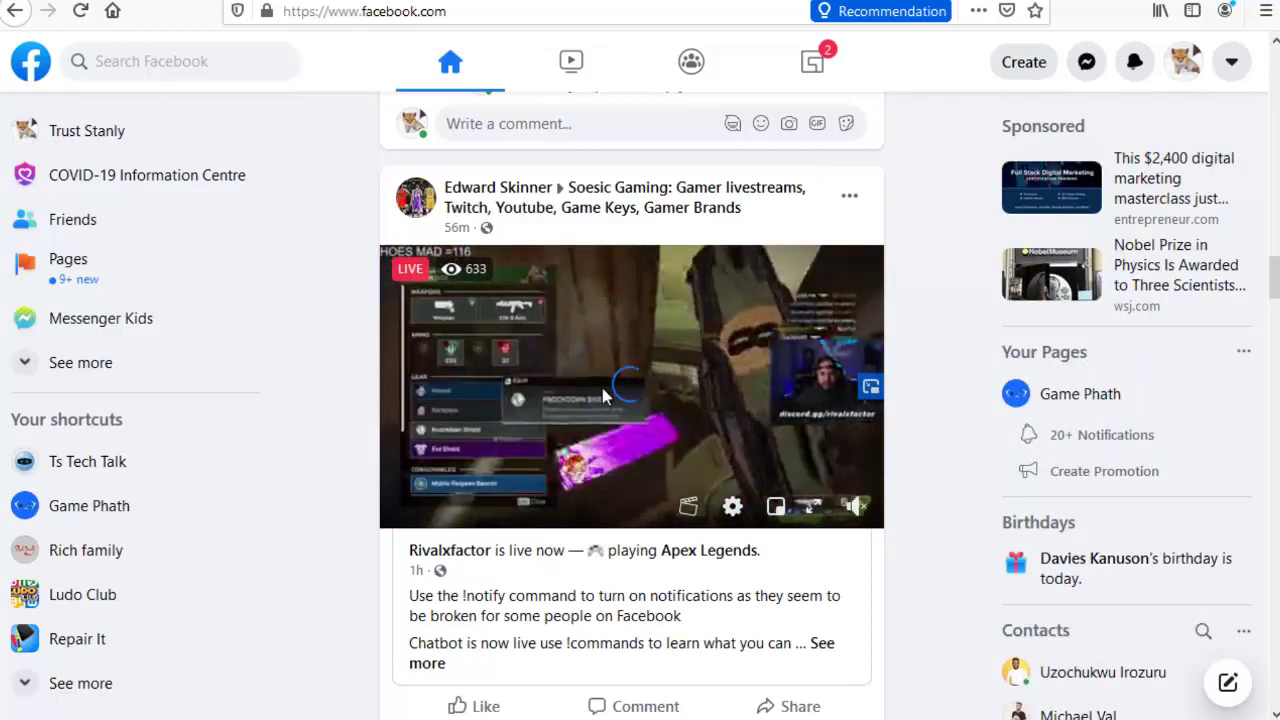
scroll(650, 391, down, 4)
scroll(764, 328, down, 3)
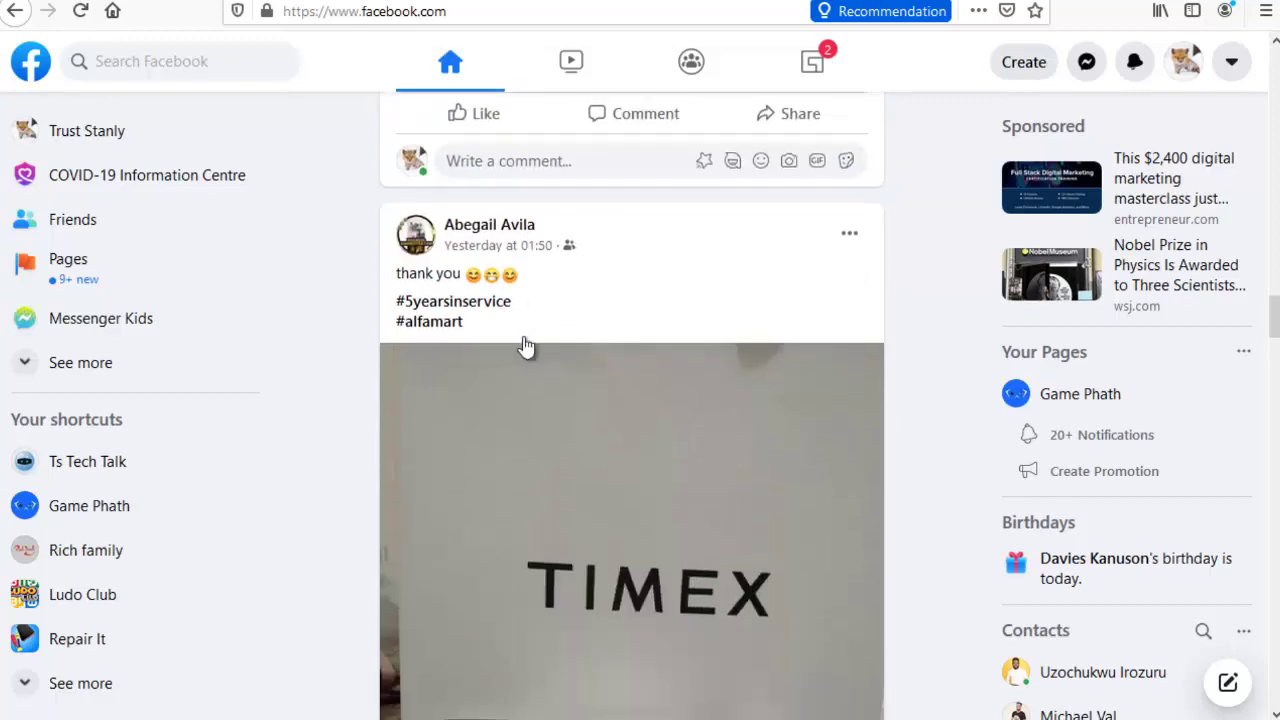
scroll(590, 257, down, 12)
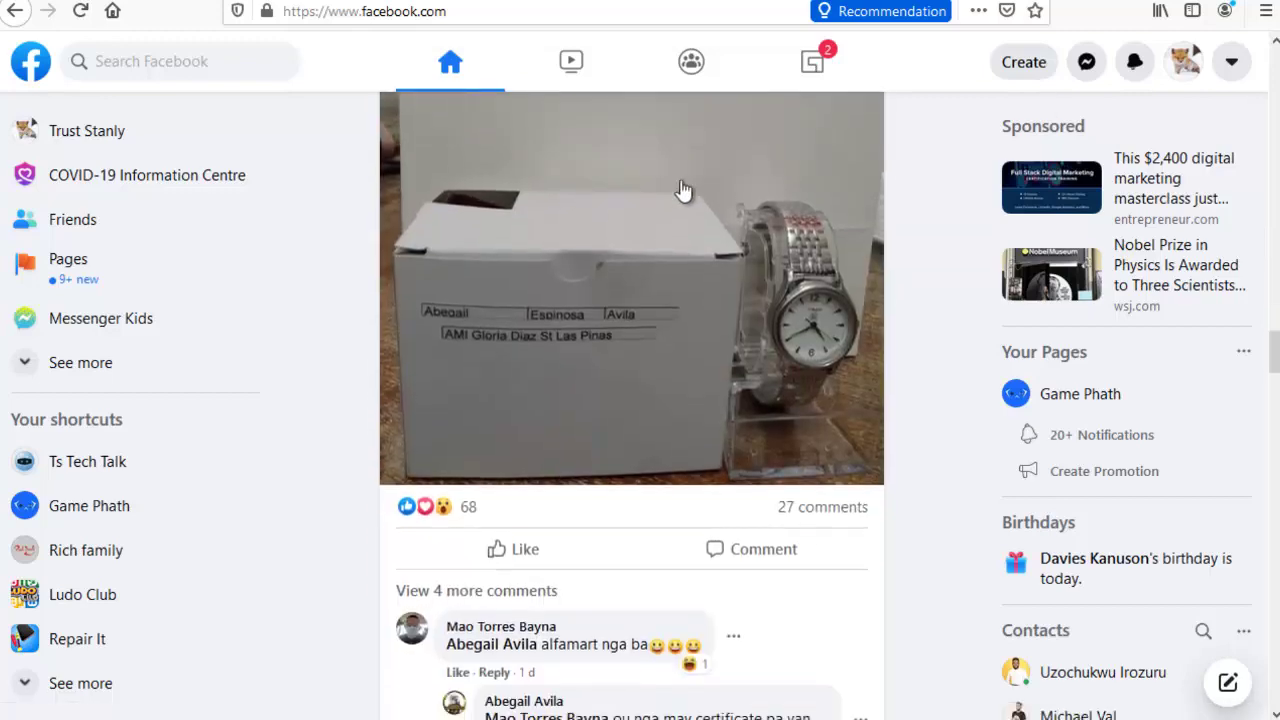
scroll(601, 432, down, 5)
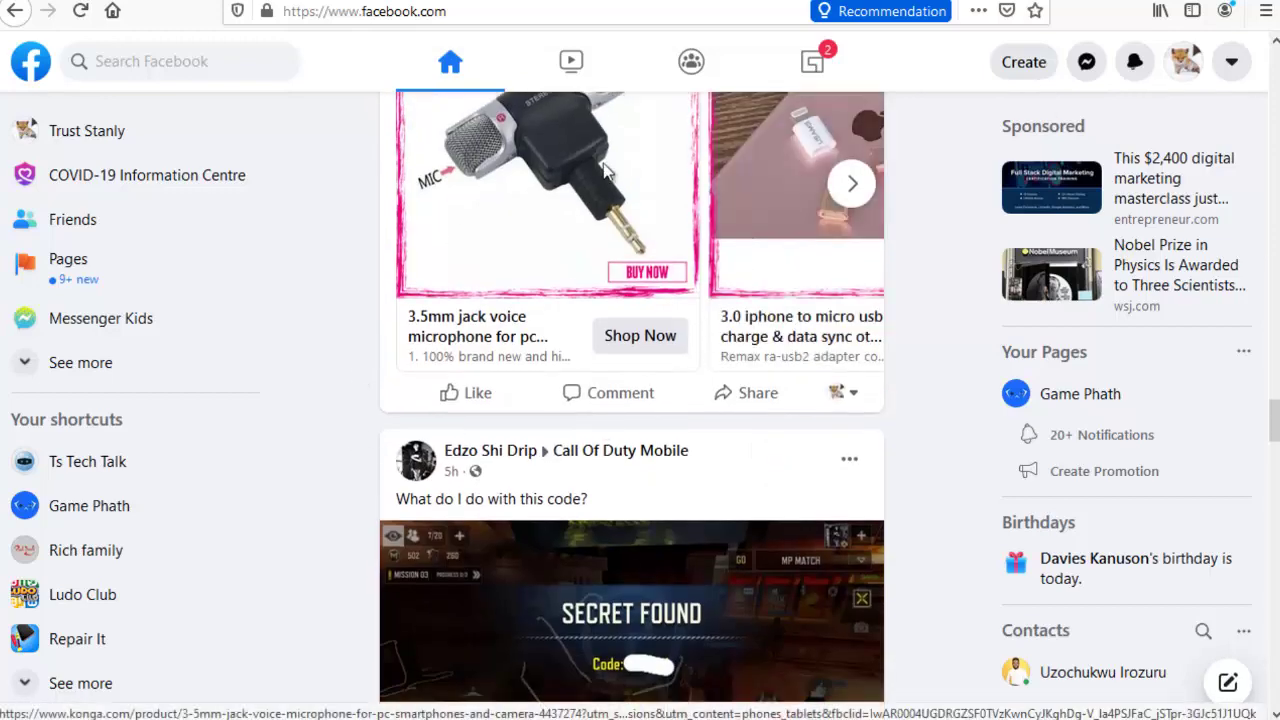
scroll(714, 386, down, 4)
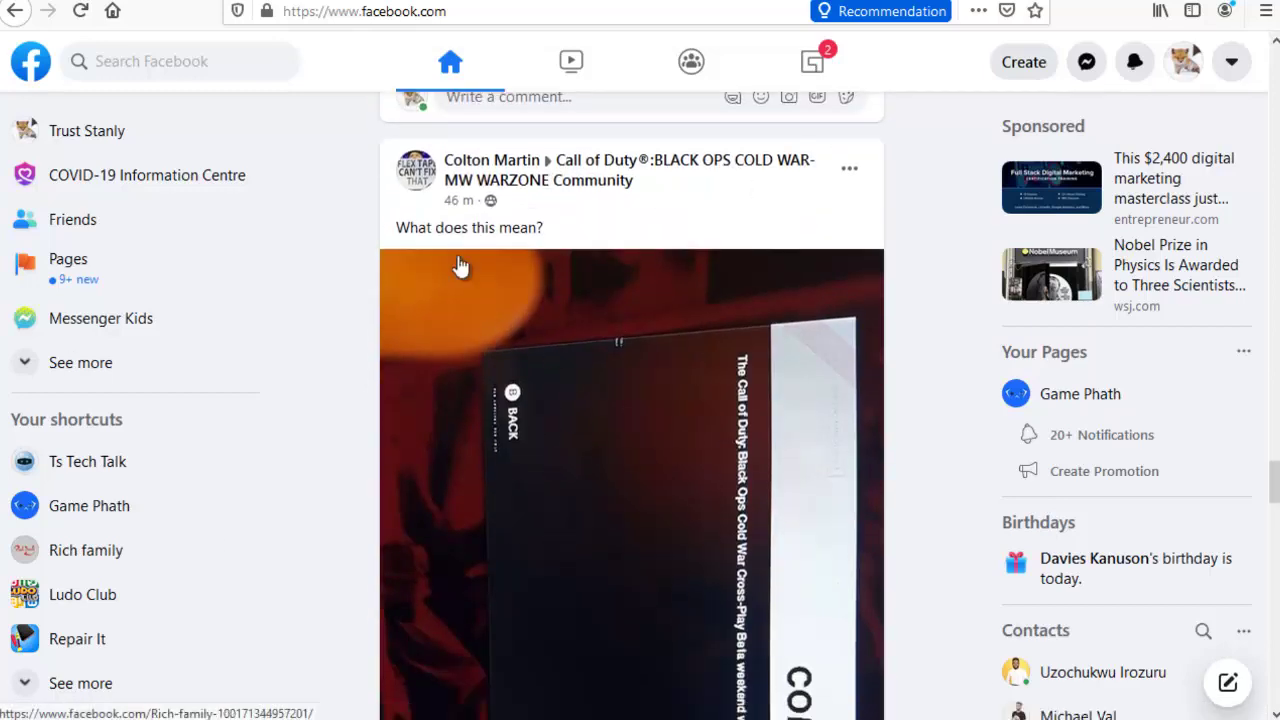
scroll(529, 386, down, 4)
scroll(727, 497, down, 8)
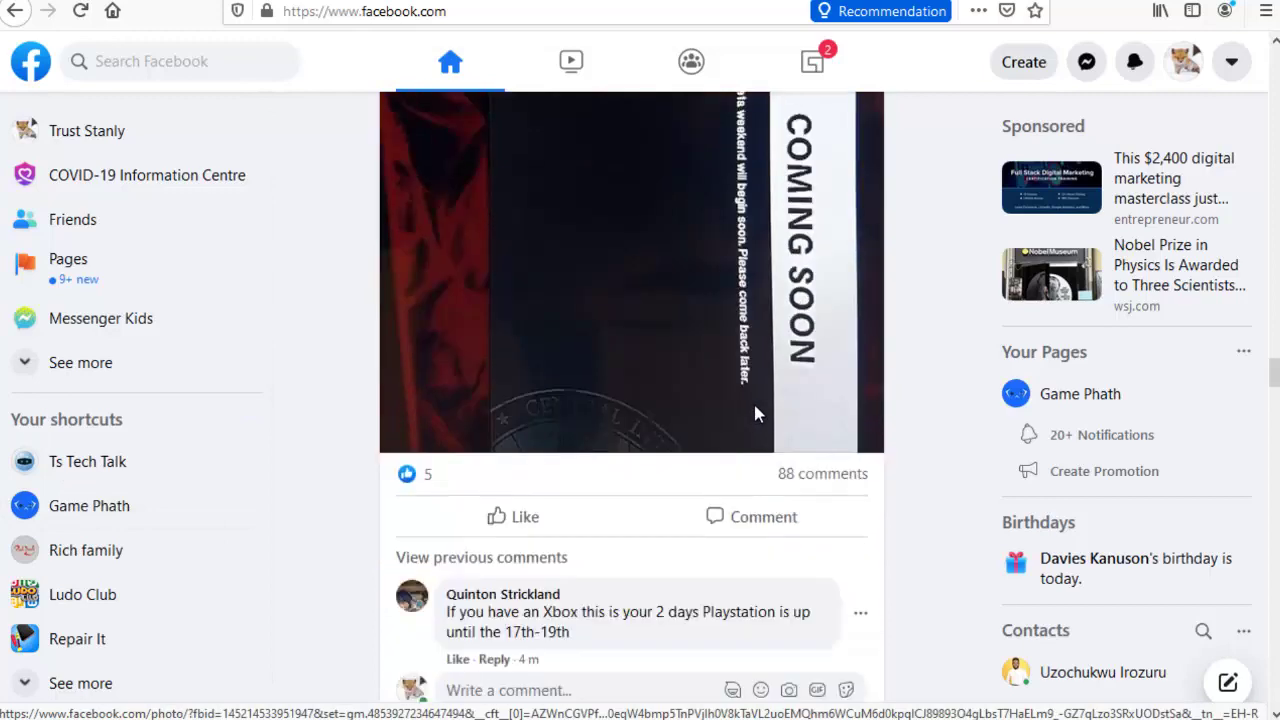
scroll(736, 371, down, 8)
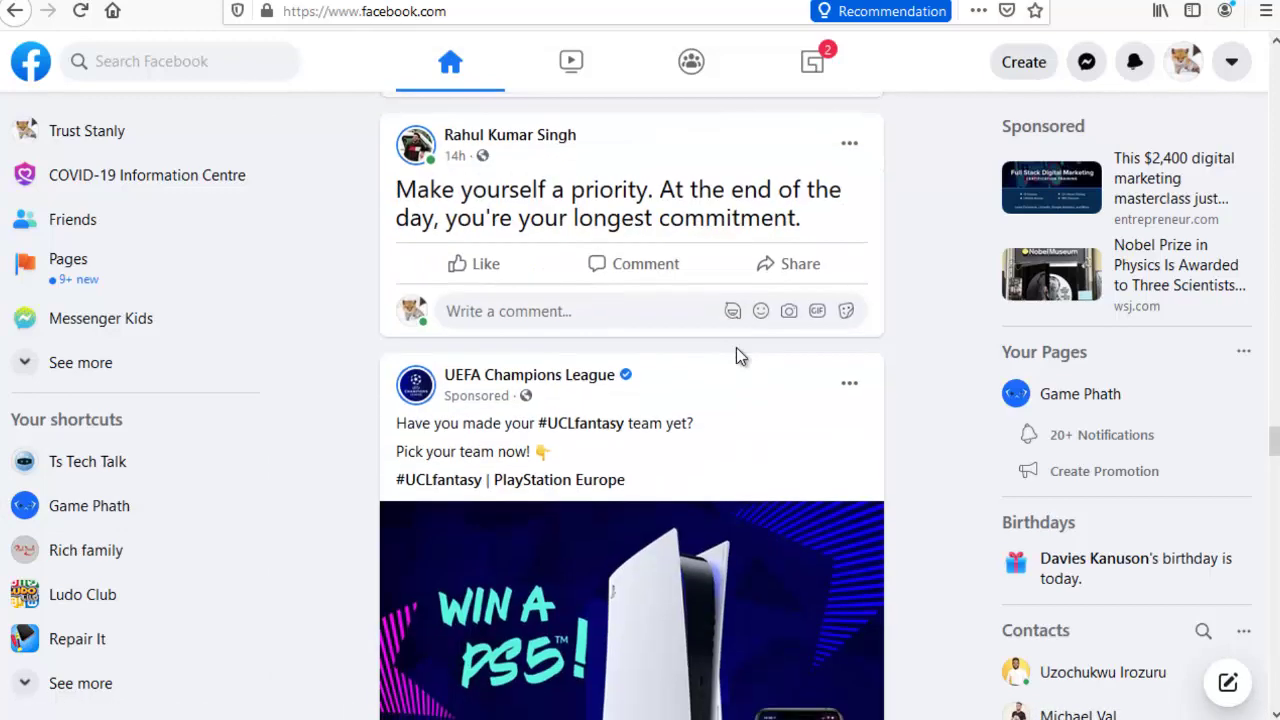
scroll(740, 357, down, 2)
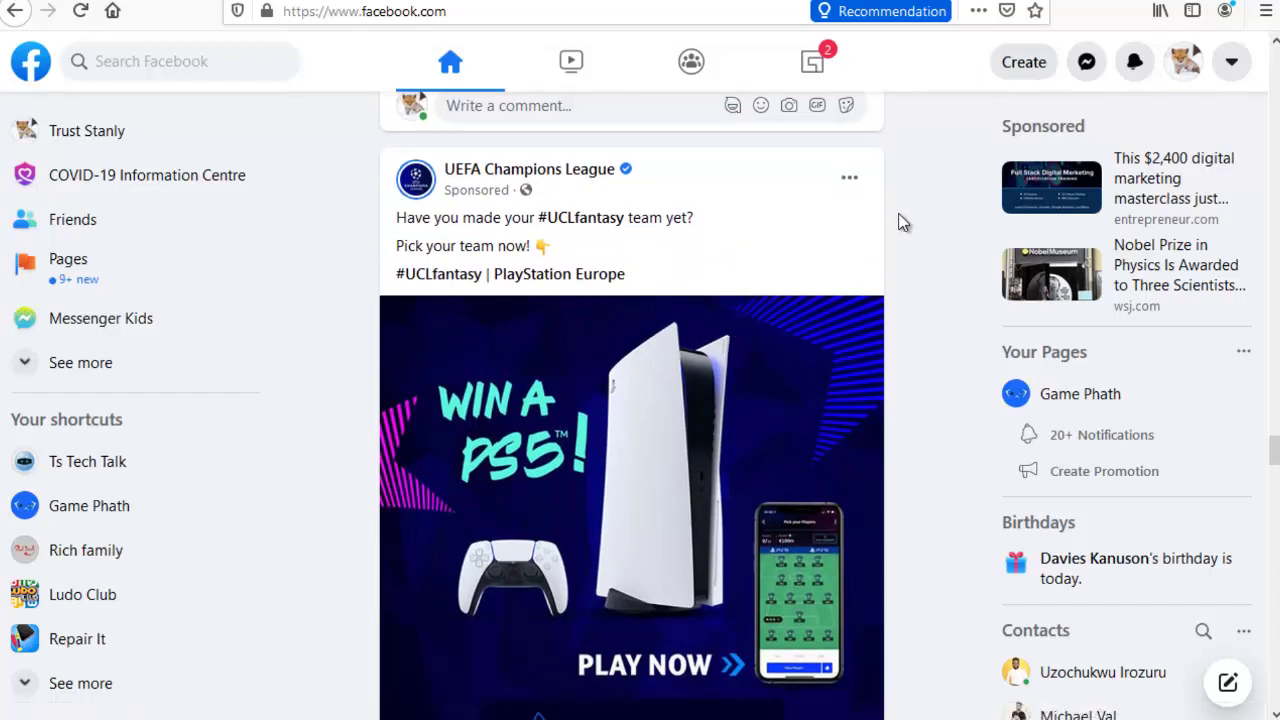
scroll(899, 222, down, 9)
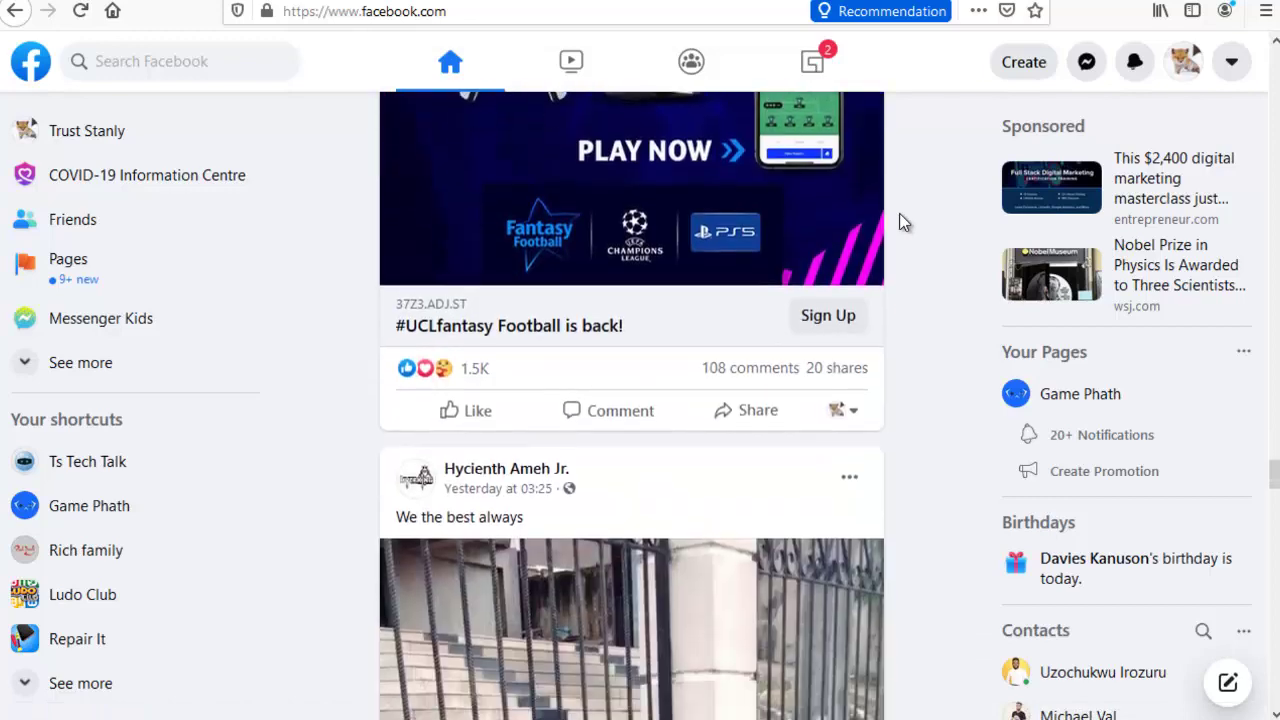
scroll(915, 520, down, 8)
scroll(908, 480, down, 10)
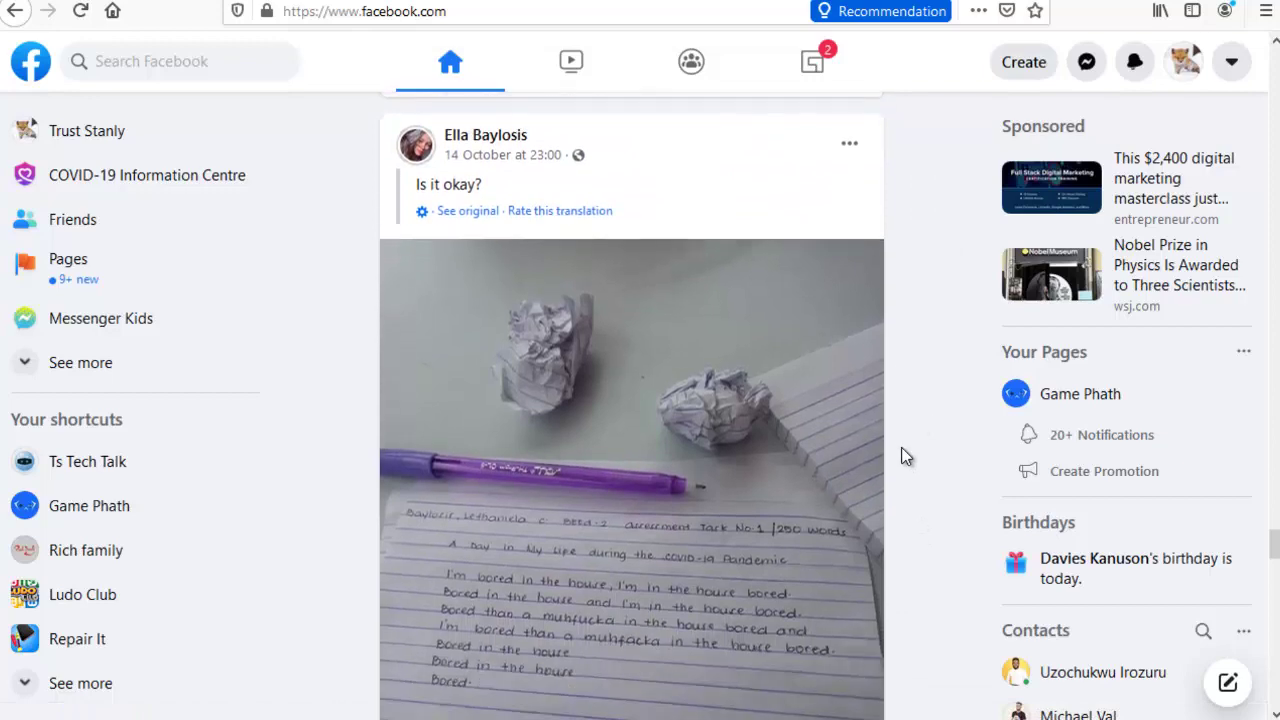
scroll(905, 445, down, 9)
scroll(905, 445, up, 2)
scroll(905, 445, down, 3)
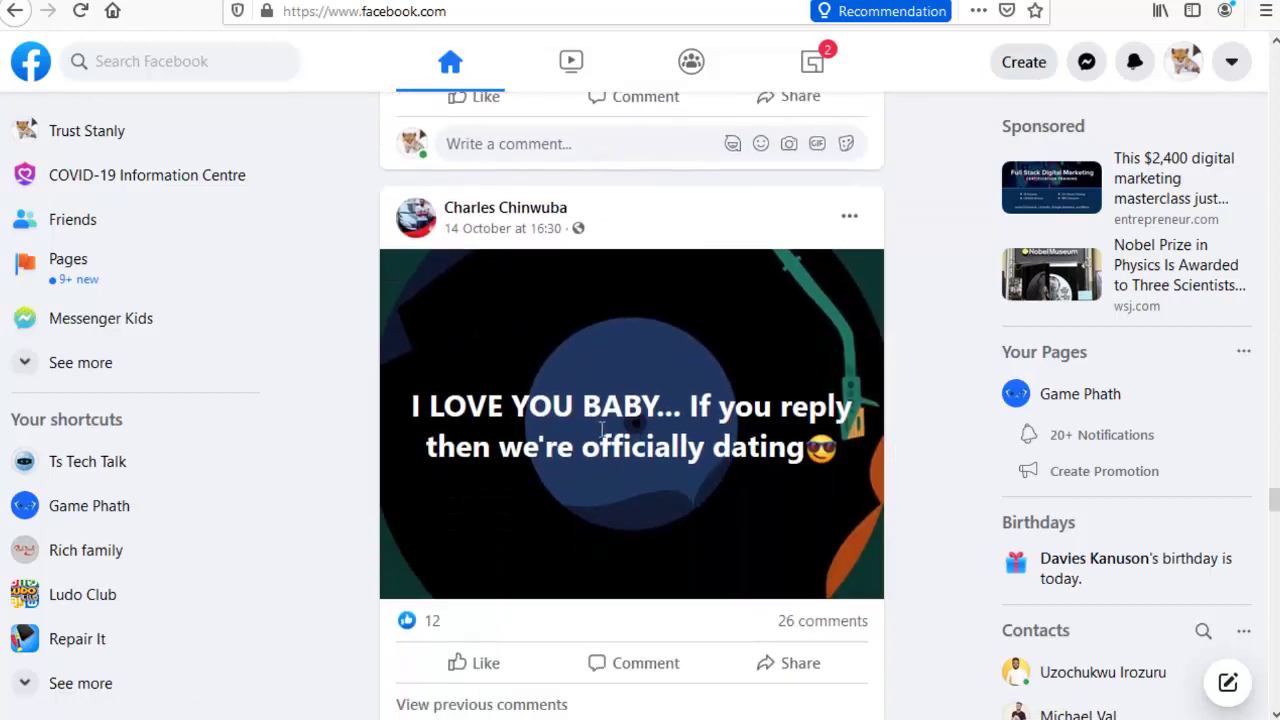
Step: Hide all posts from the original author of the shared #EndSWAT food photos post in the news feed
scroll(602, 427, down, 8)
scroll(870, 305, down, 10)
scroll(778, 350, down, 9)
scroll(787, 347, up, 2)
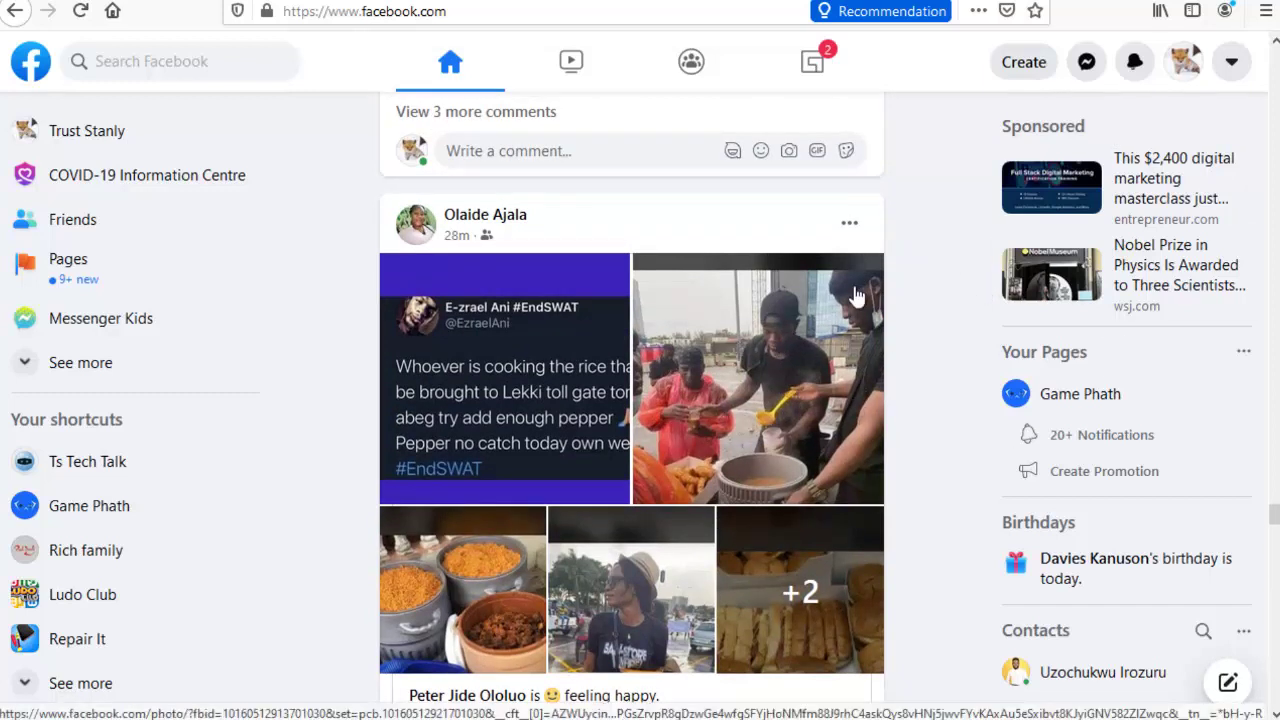
click(850, 228)
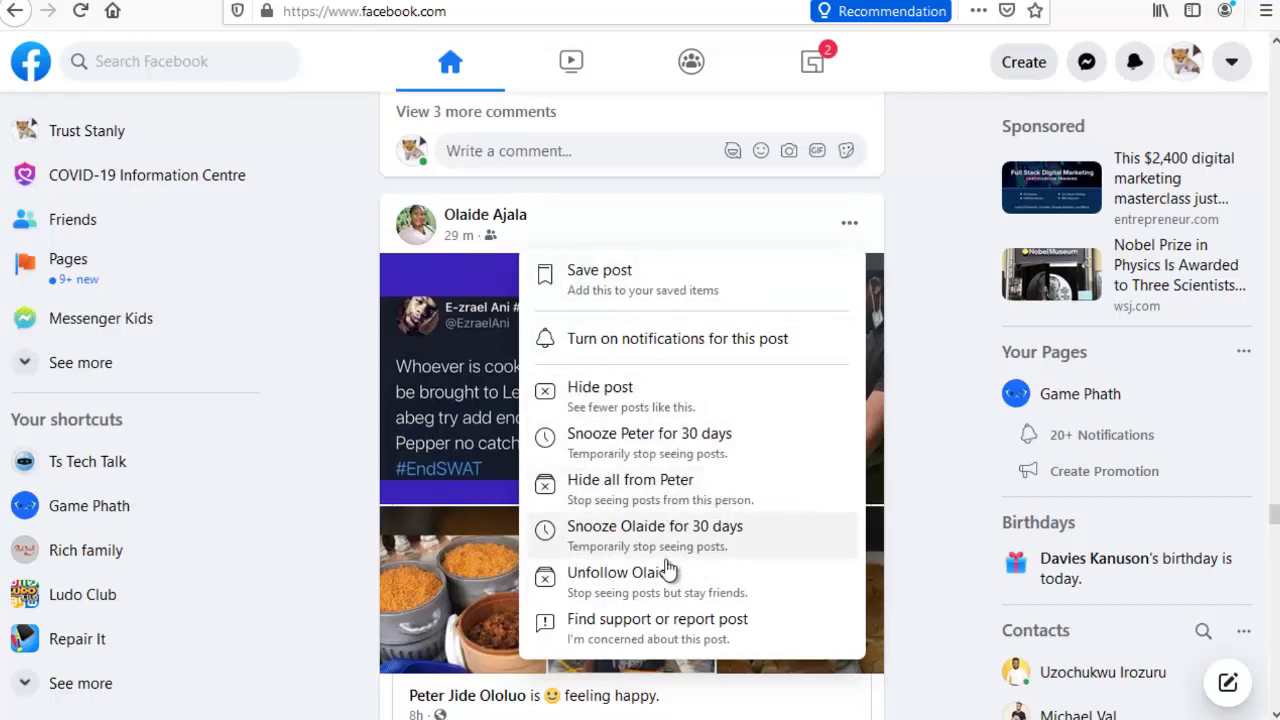
click(736, 487)
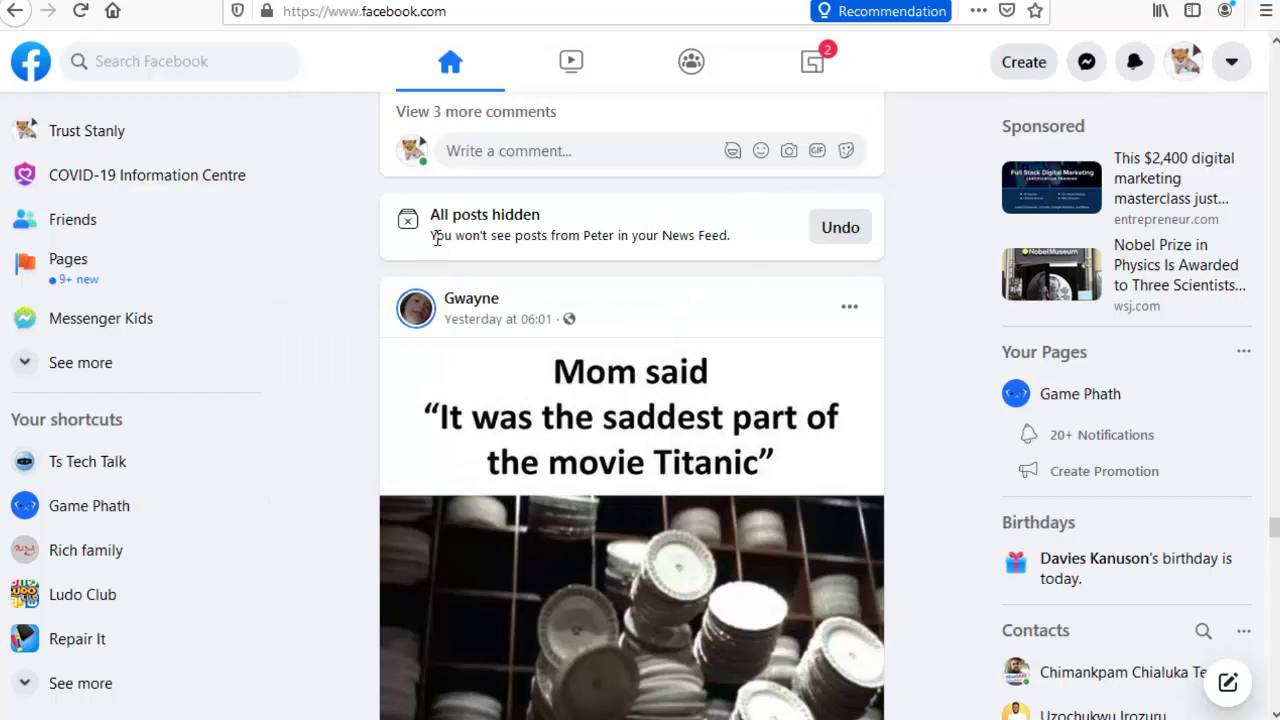
drag(484, 240, 737, 241)
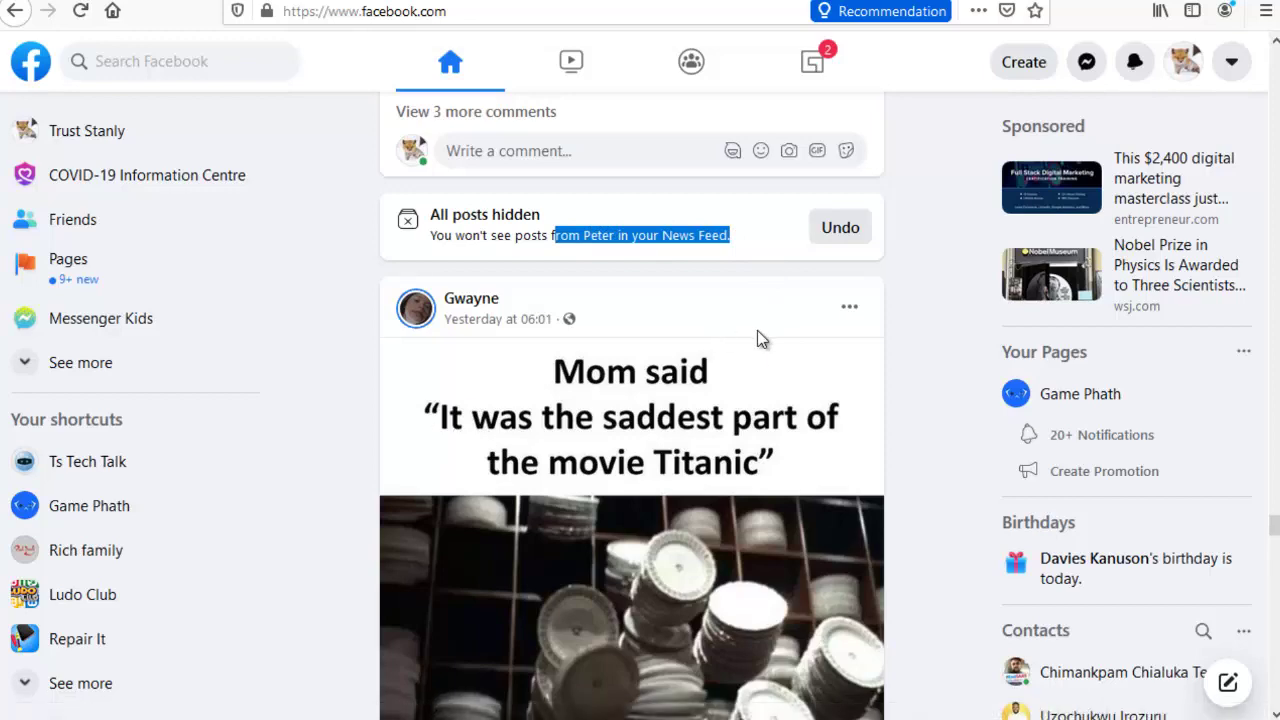
Step: Unfollow the friend who posted the two portrait photos dated 14 October at 12:35
scroll(783, 369, down, 5)
scroll(788, 372, down, 20)
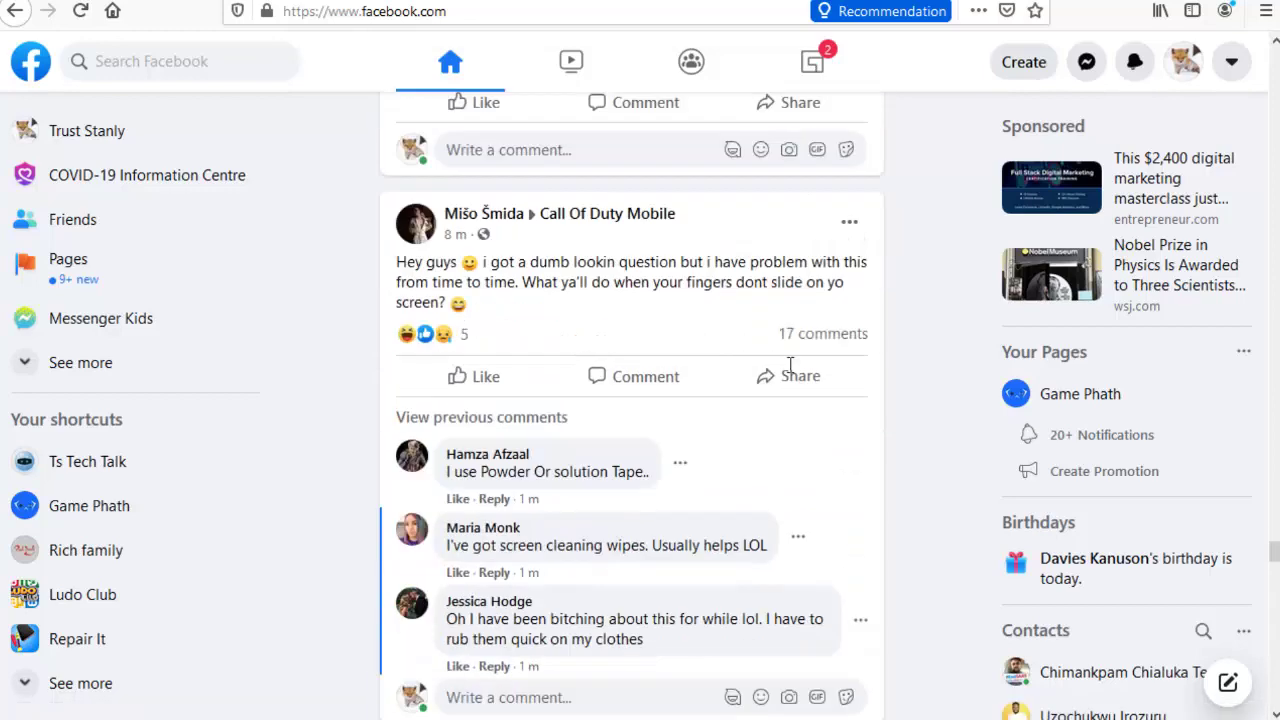
scroll(689, 474, up, 5)
scroll(895, 430, down, 2)
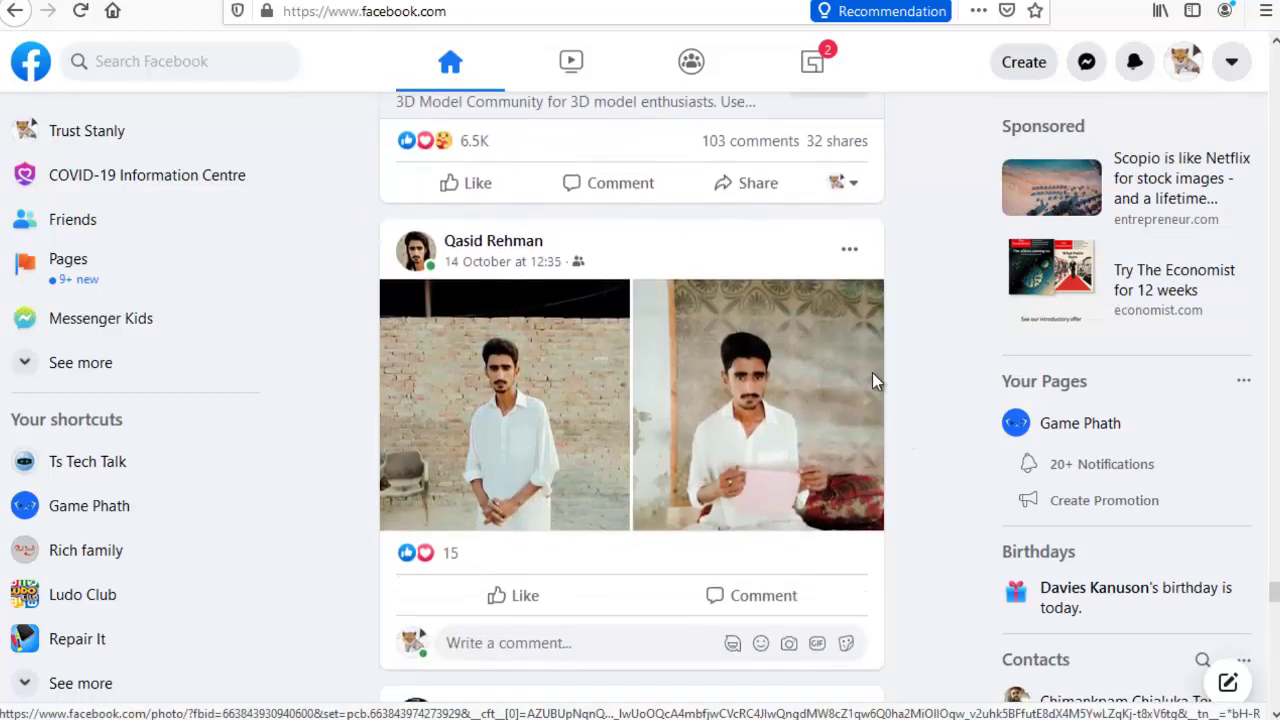
click(852, 250)
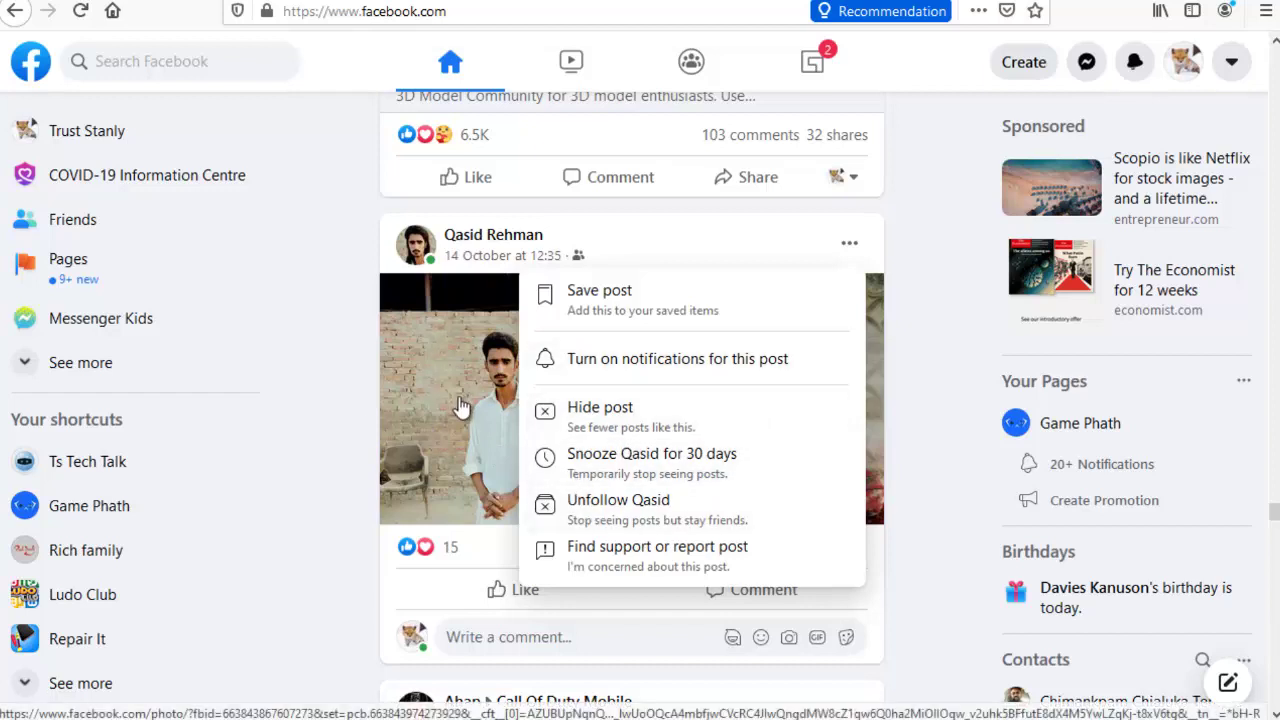
click(622, 517)
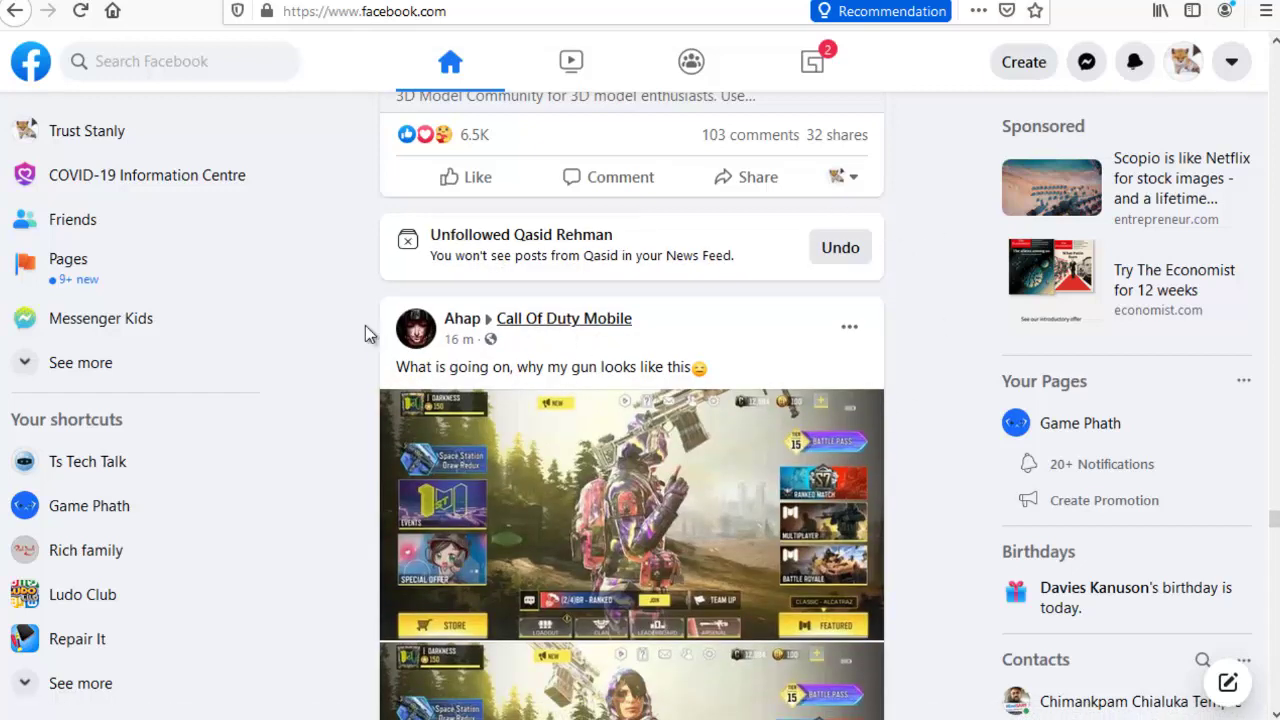
drag(424, 265, 443, 257)
drag(437, 256, 737, 254)
click(737, 254)
scroll(885, 318, down, 2)
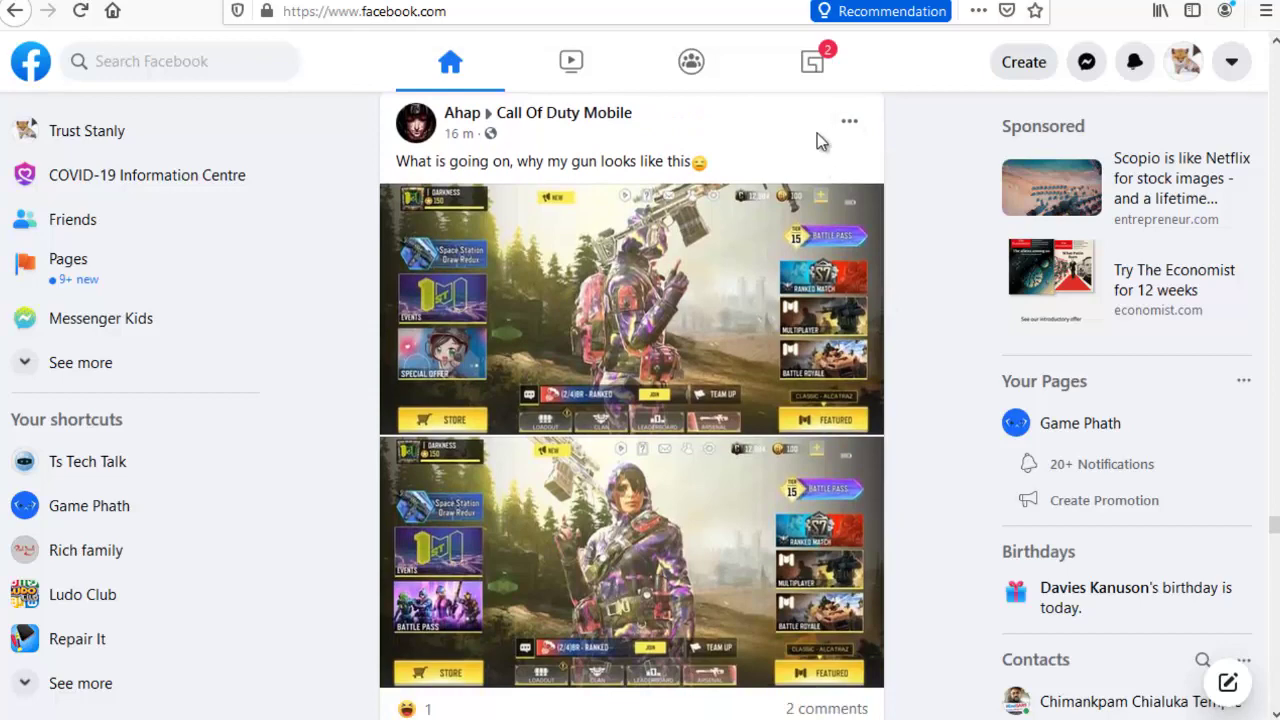
Step: Look through the next group, game and friends' posts in the news feed, down to the white pigeon photos
scroll(889, 263, down, 8)
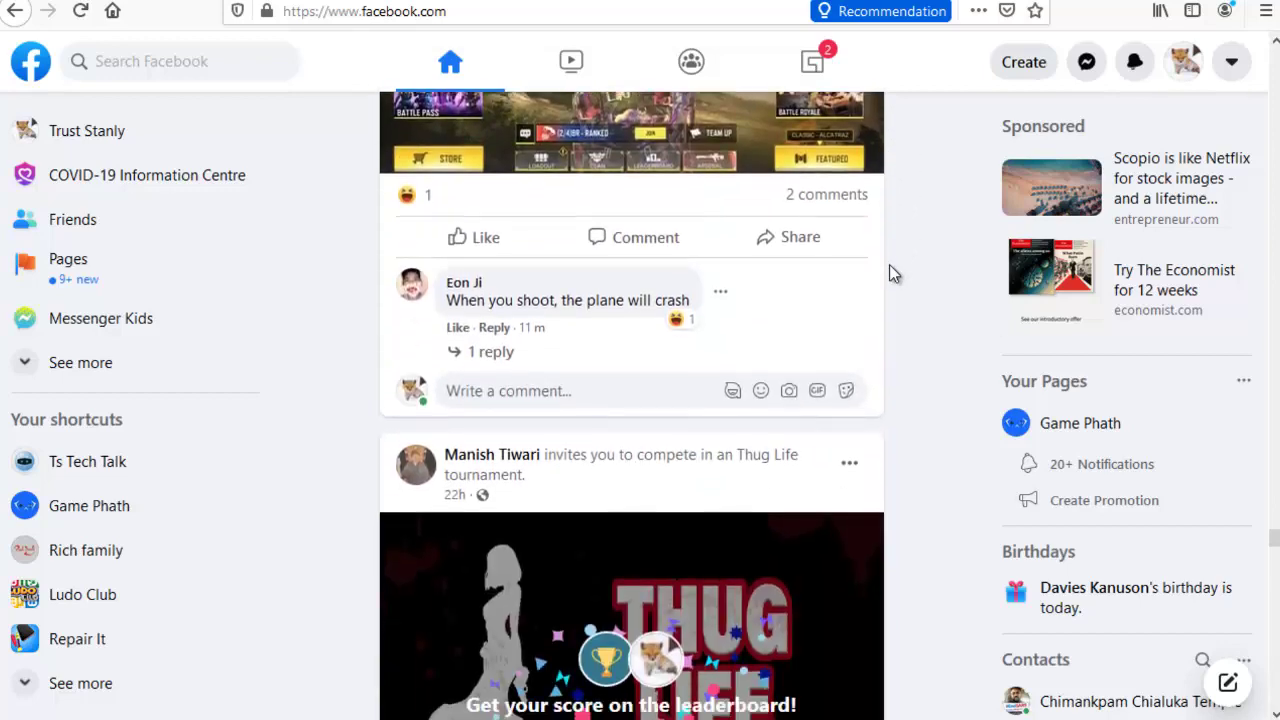
scroll(889, 264, down, 8)
scroll(889, 264, up, 2)
scroll(889, 264, up, 1)
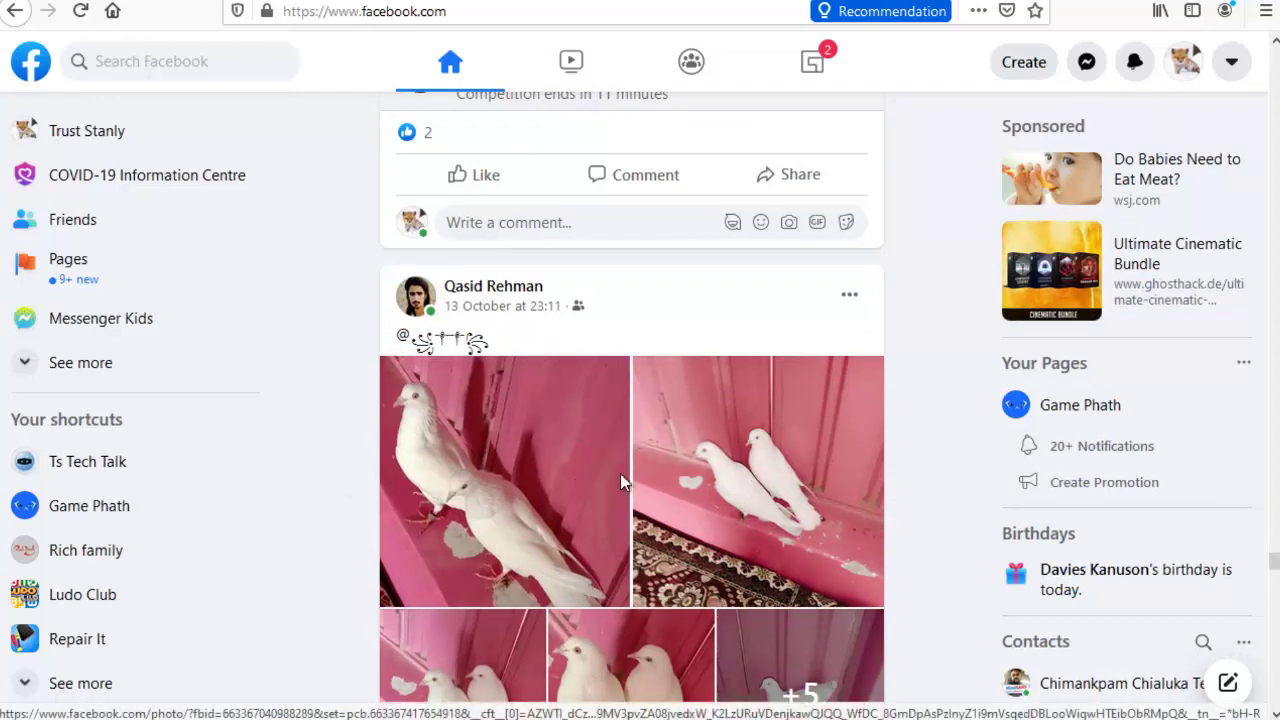
scroll(578, 538, down, 3)
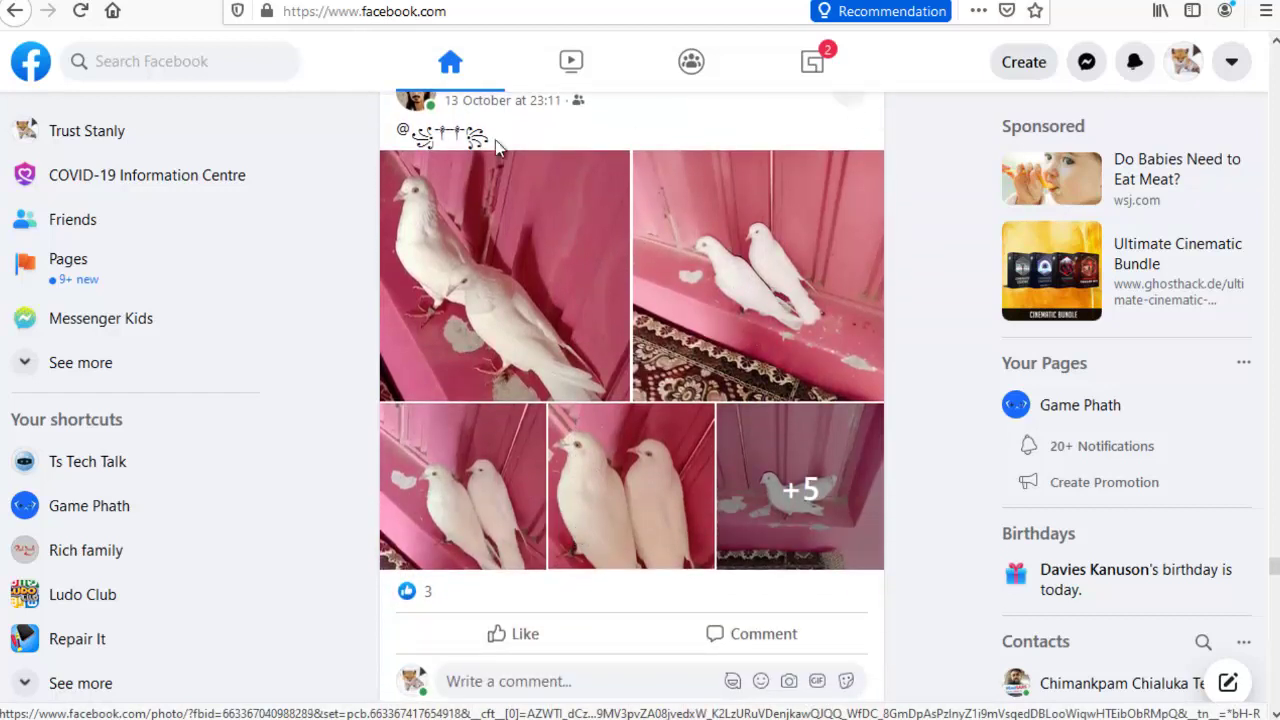
Step: Reload the news feed and examine which sponsored, group and friends' posts it shows
click(80, 11)
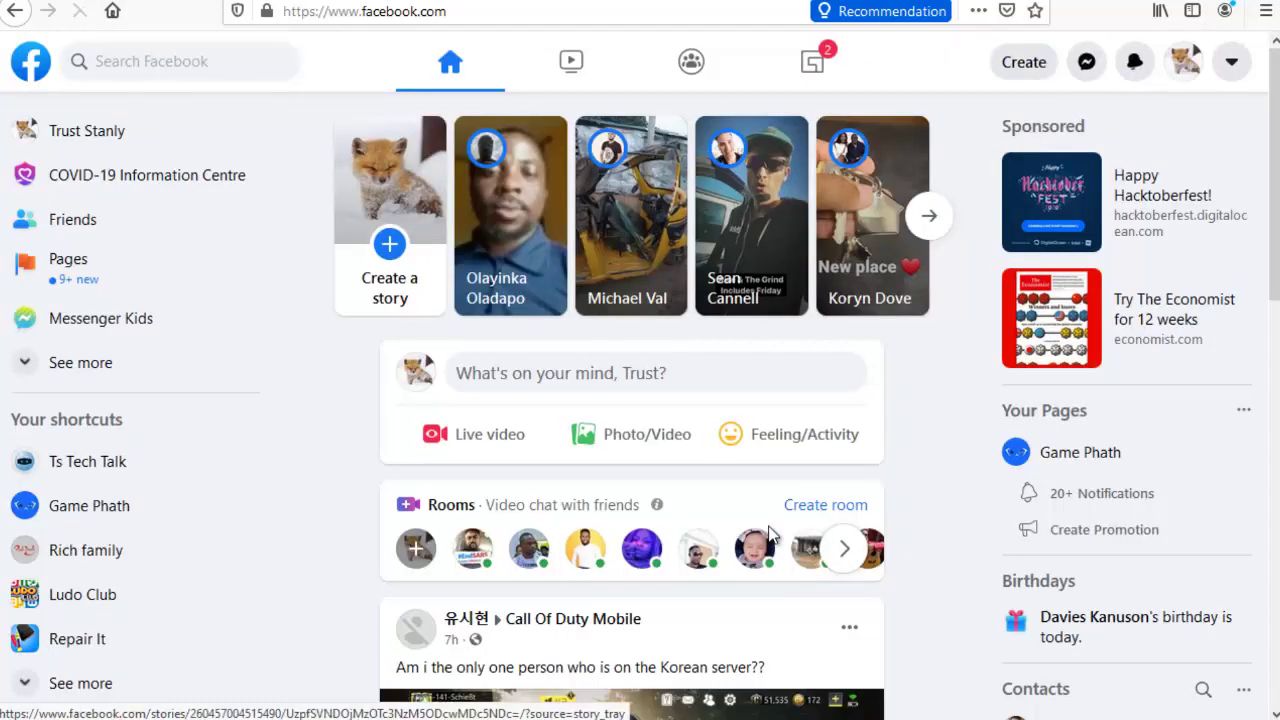
scroll(768, 537, down, 15)
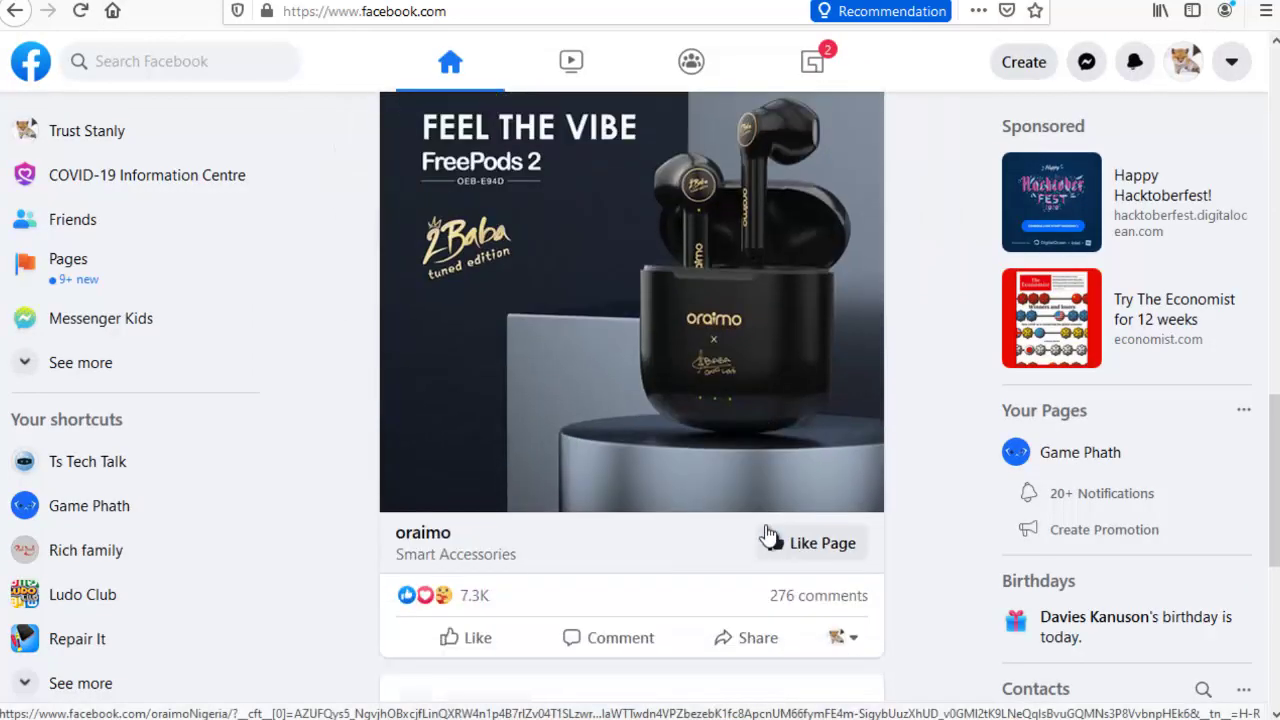
scroll(768, 537, down, 5)
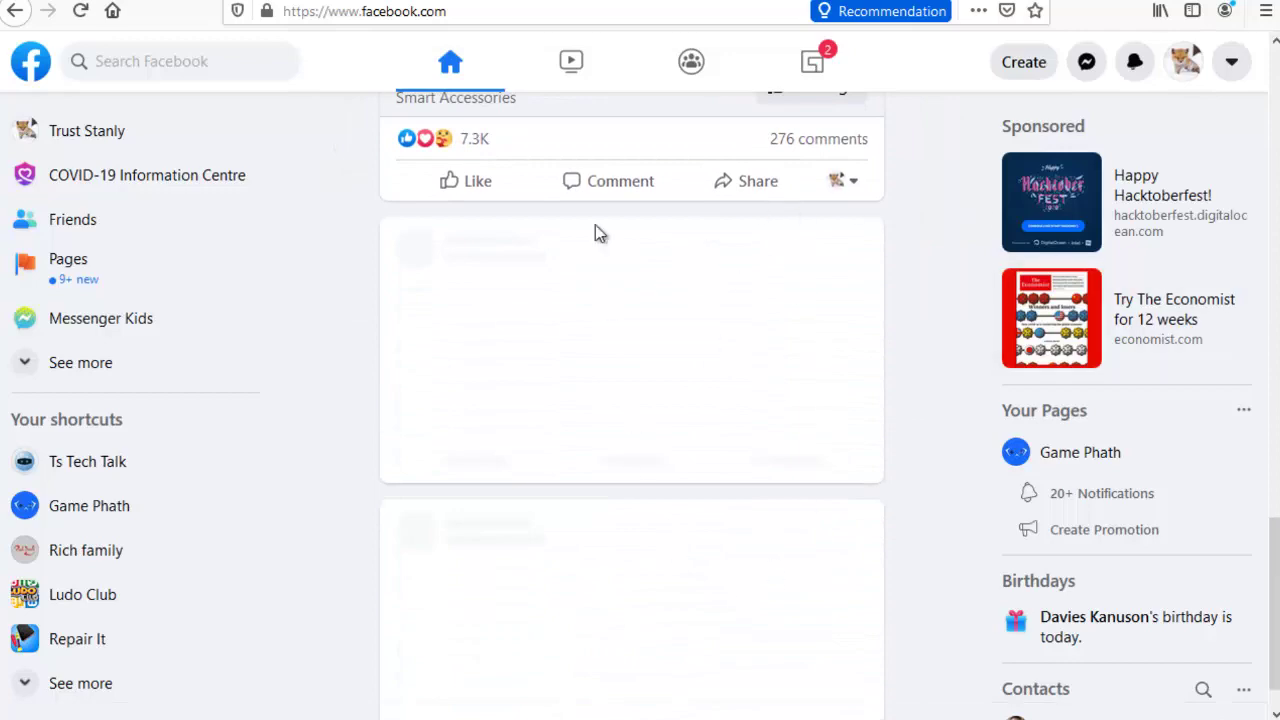
scroll(563, 506, down, 8)
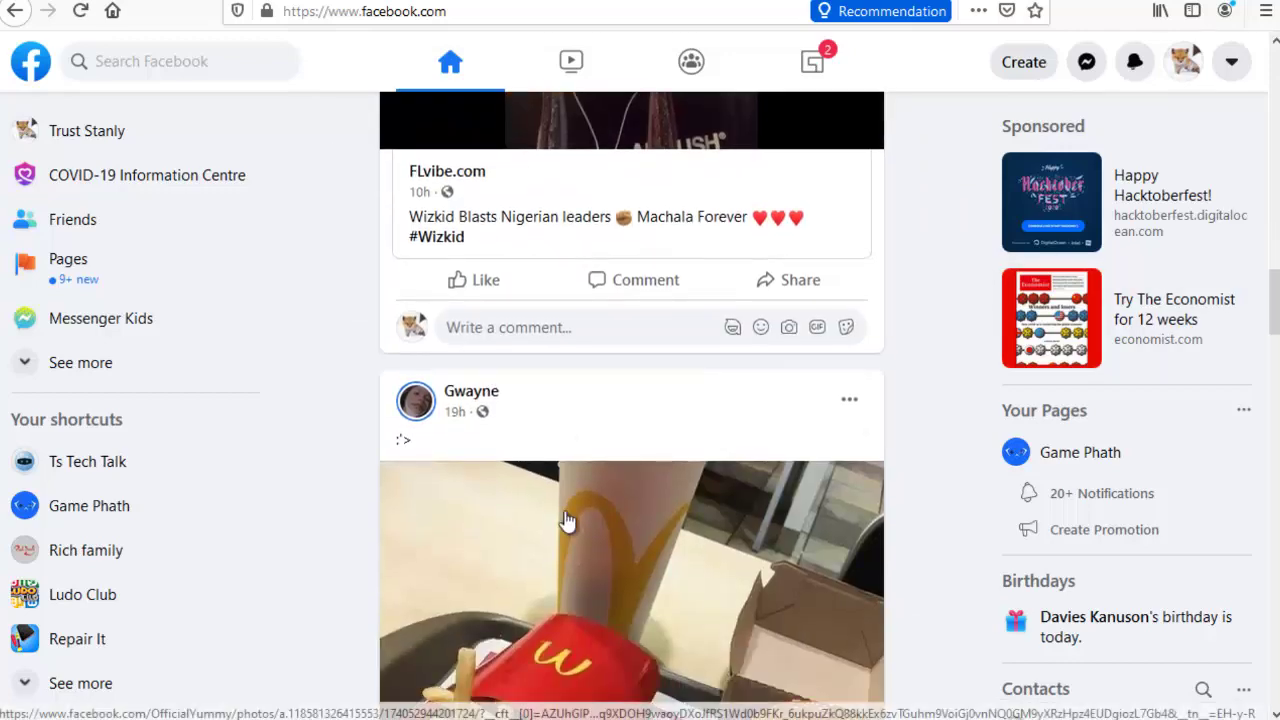
scroll(566, 520, down, 17)
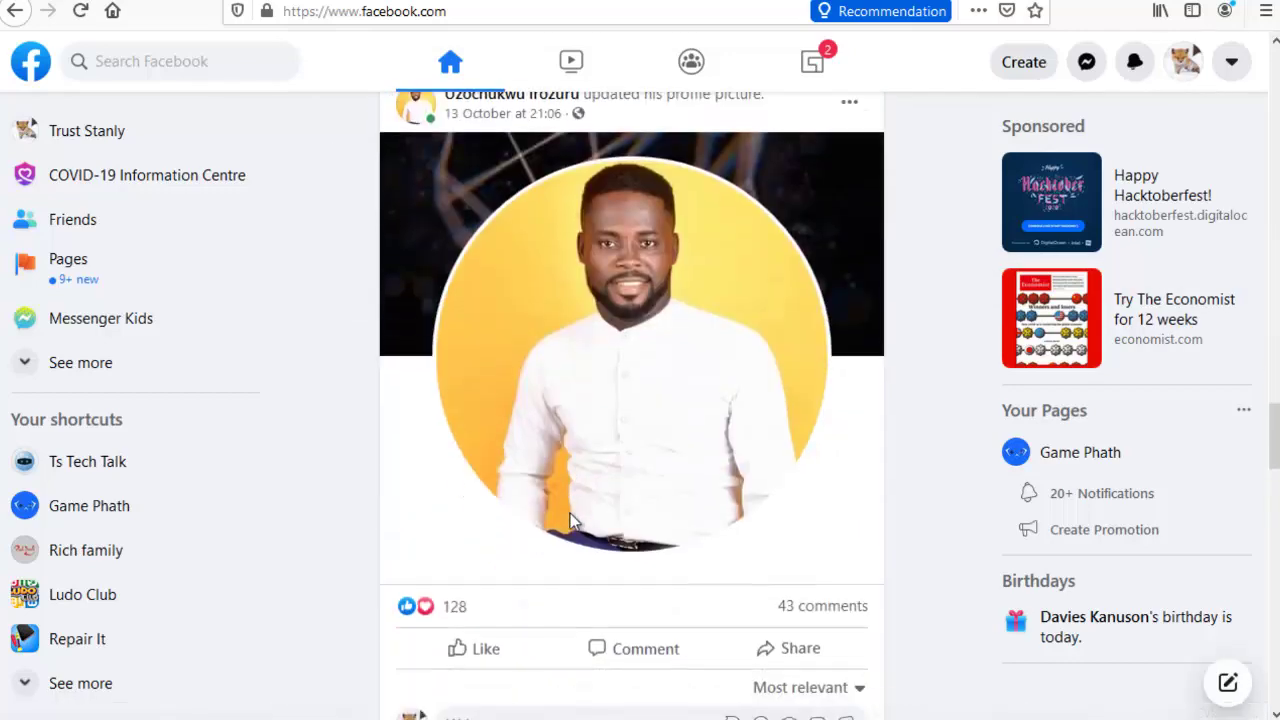
scroll(570, 520, down, 16)
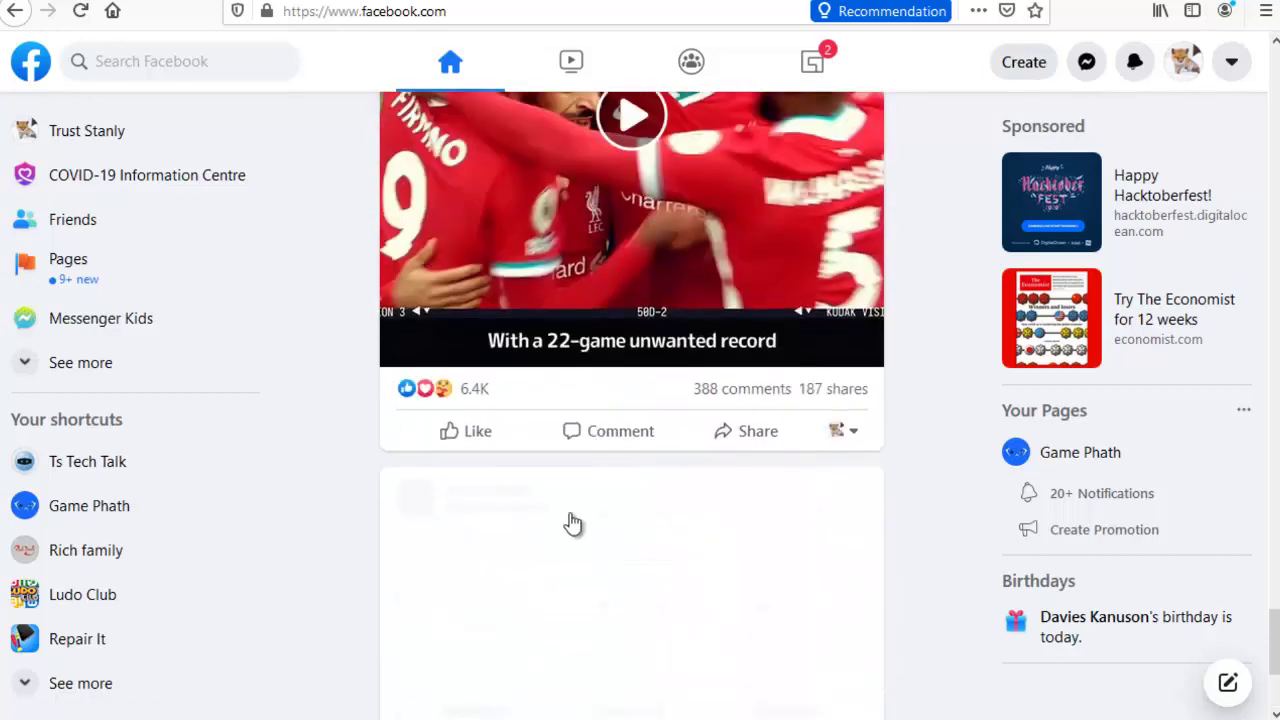
scroll(571, 515, down, 3)
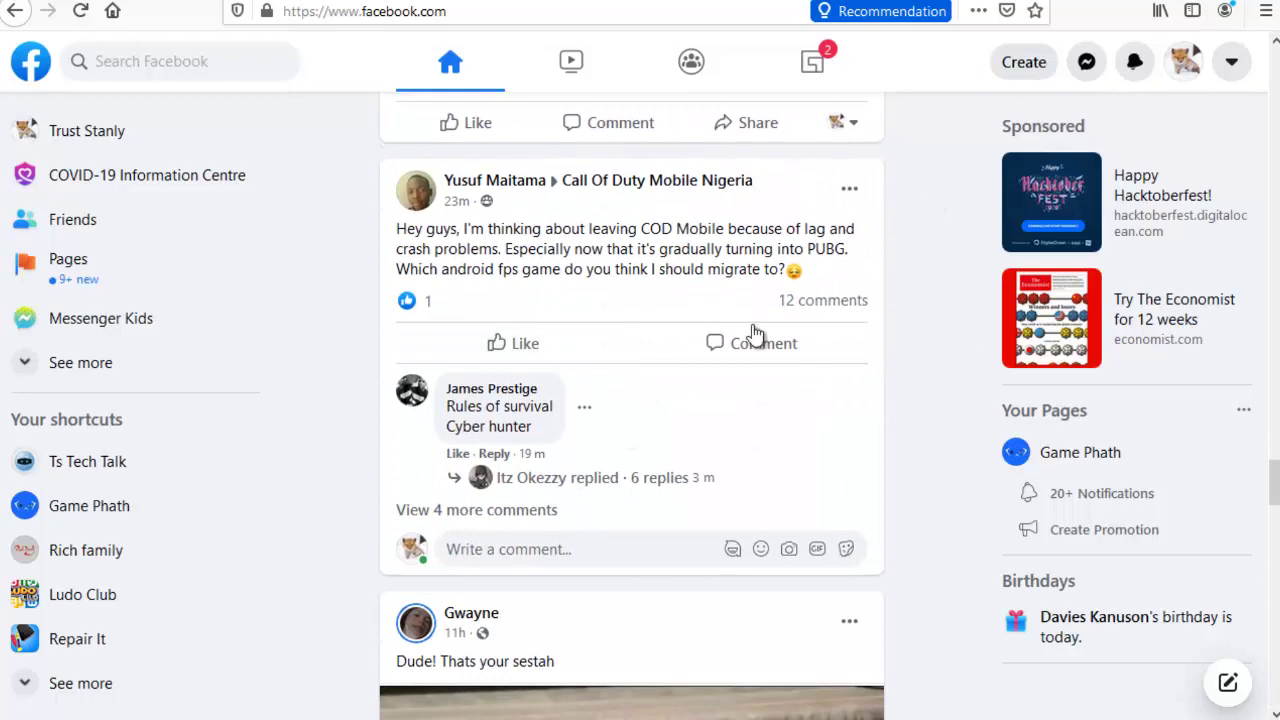
scroll(715, 430, down, 4)
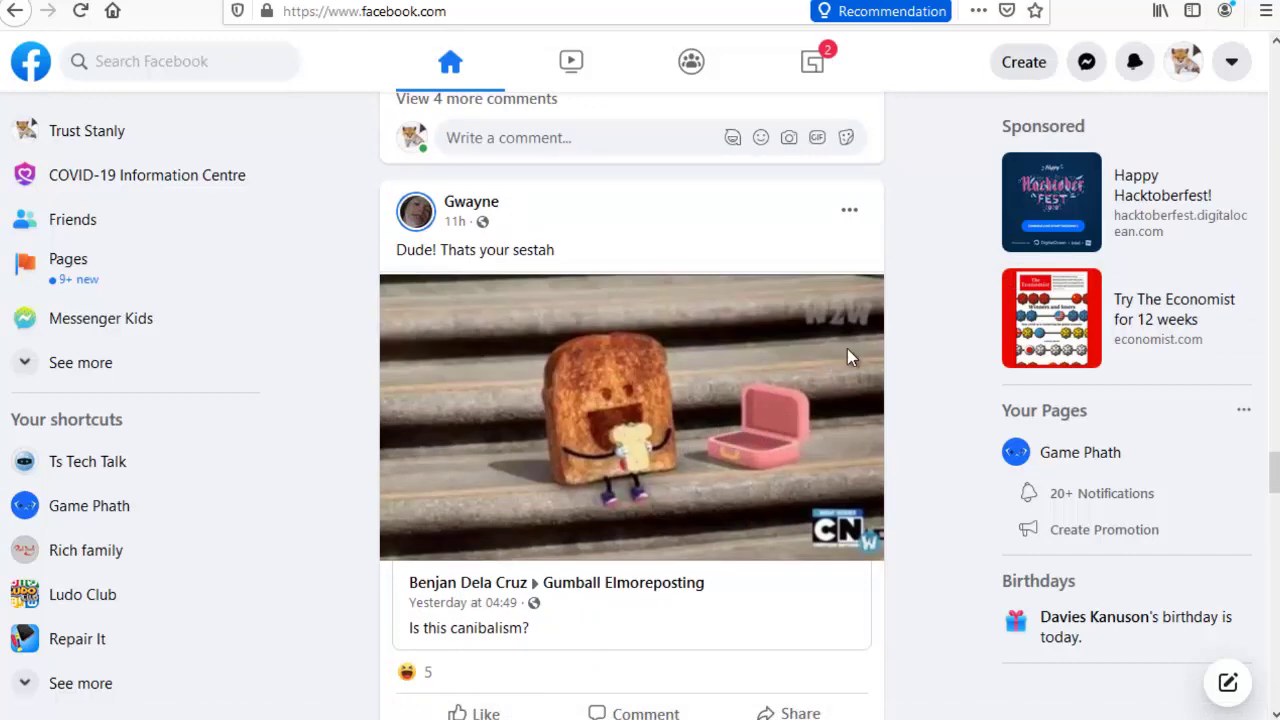
scroll(860, 343, down, 10)
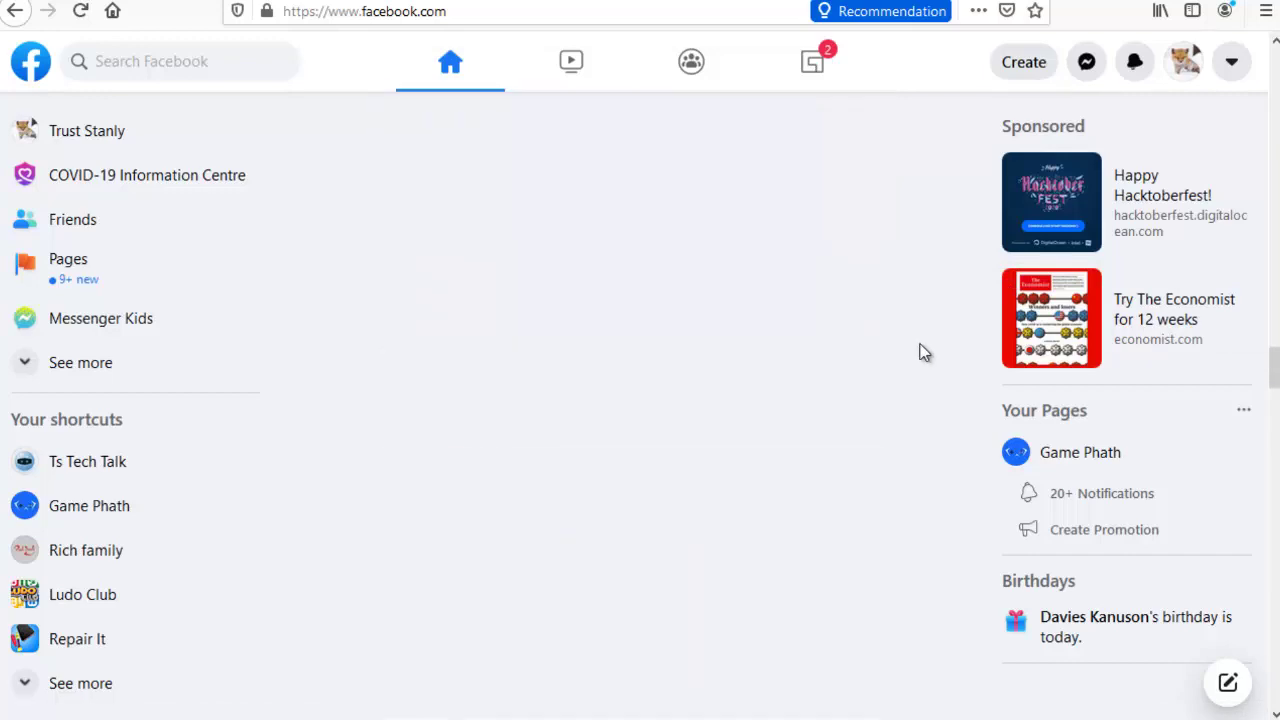
Step: Reload the news feed and open the account's News Feed preferences
key(F5)
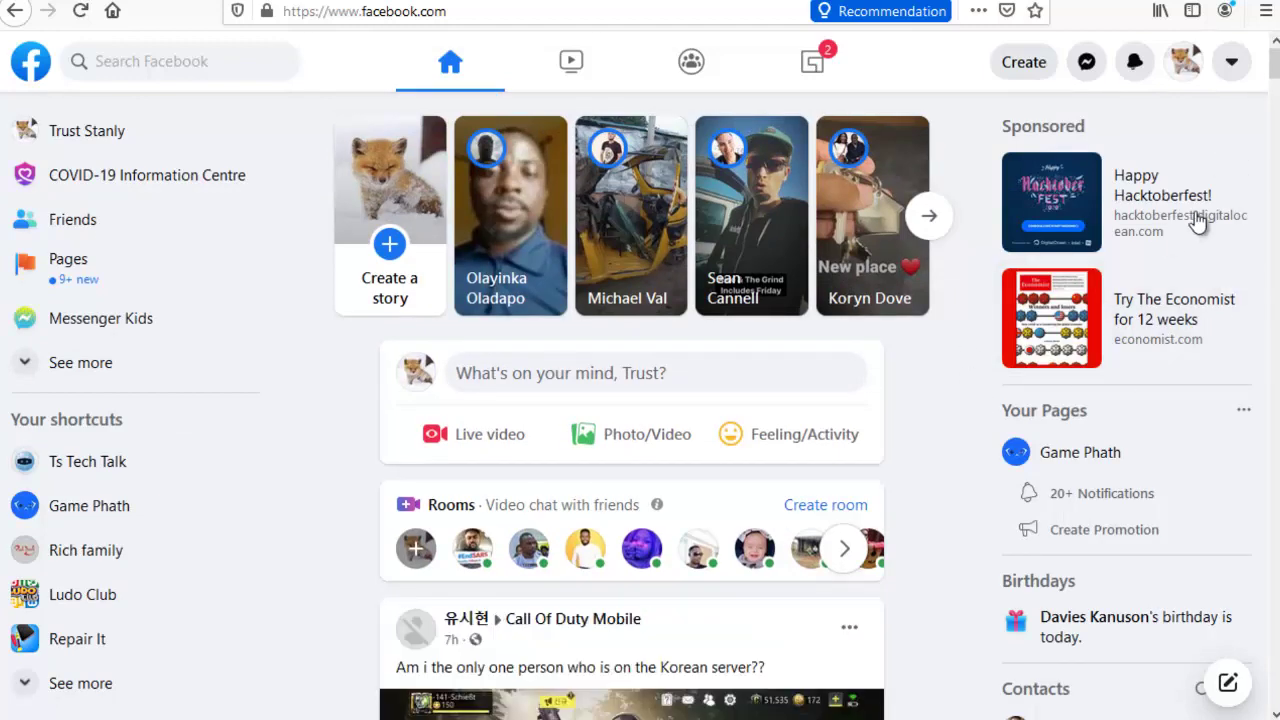
scroll(778, 578, down, 4)
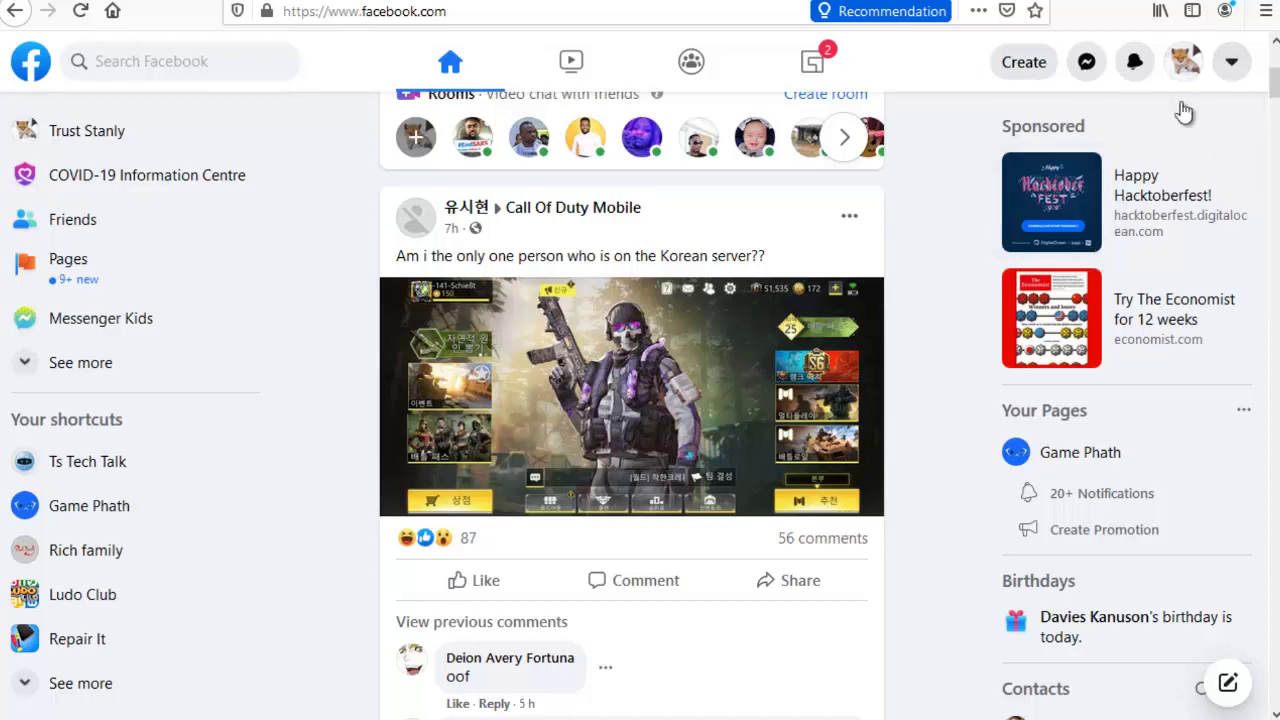
click(1234, 66)
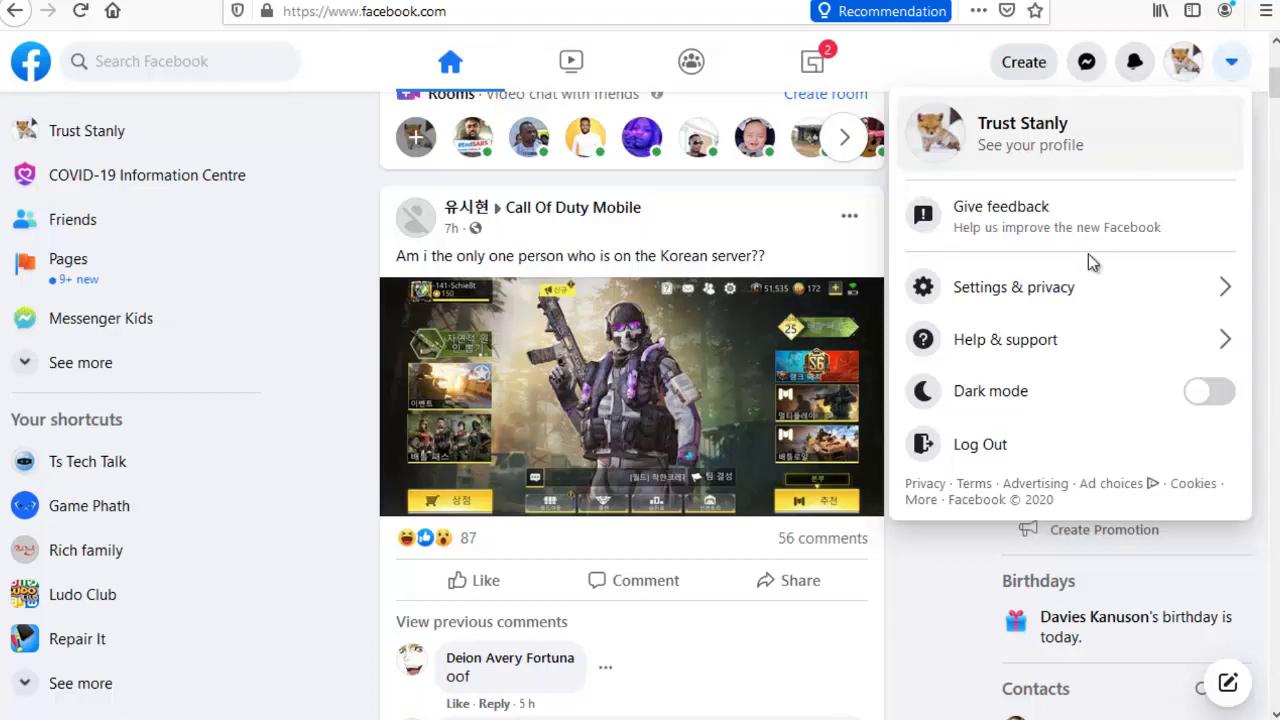
click(982, 298)
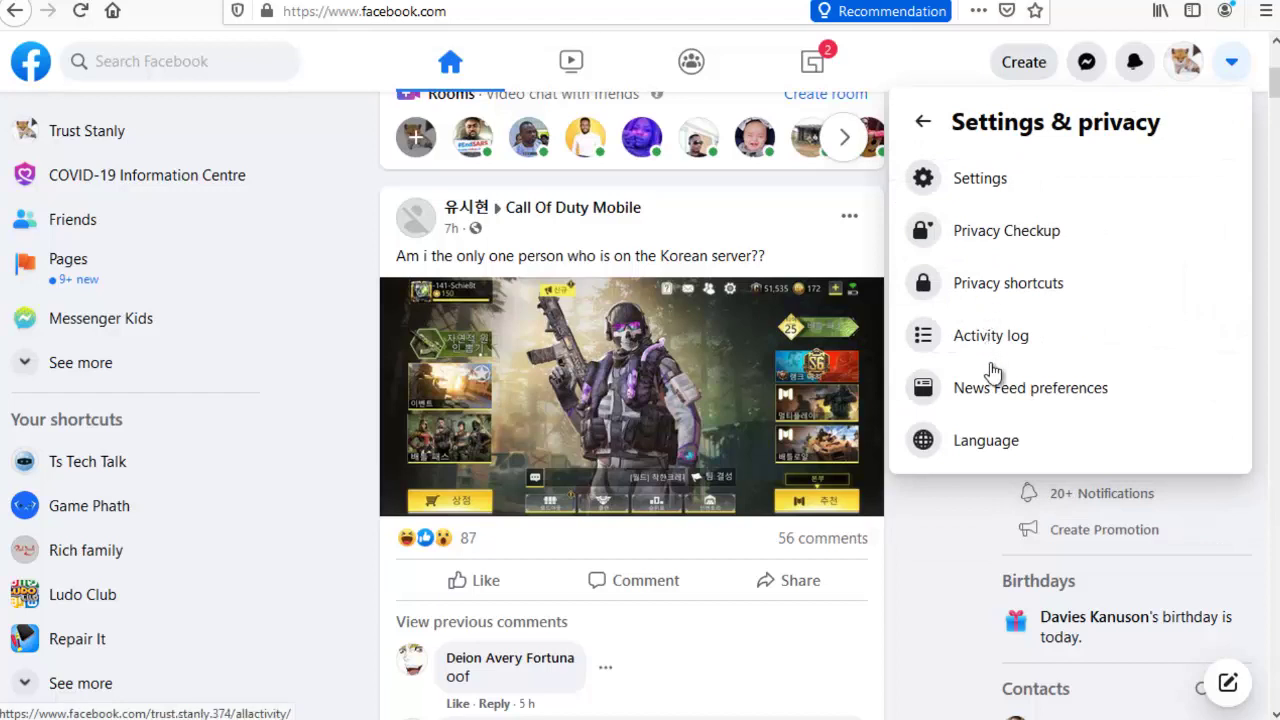
click(1064, 390)
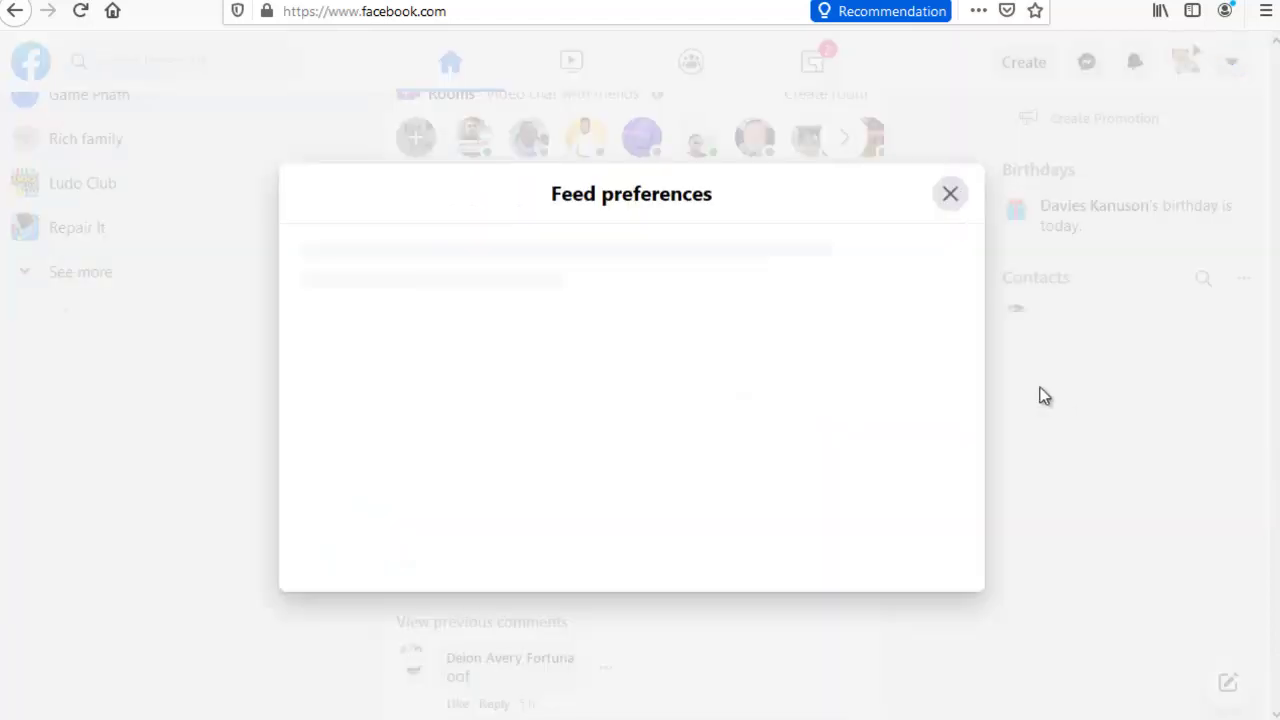
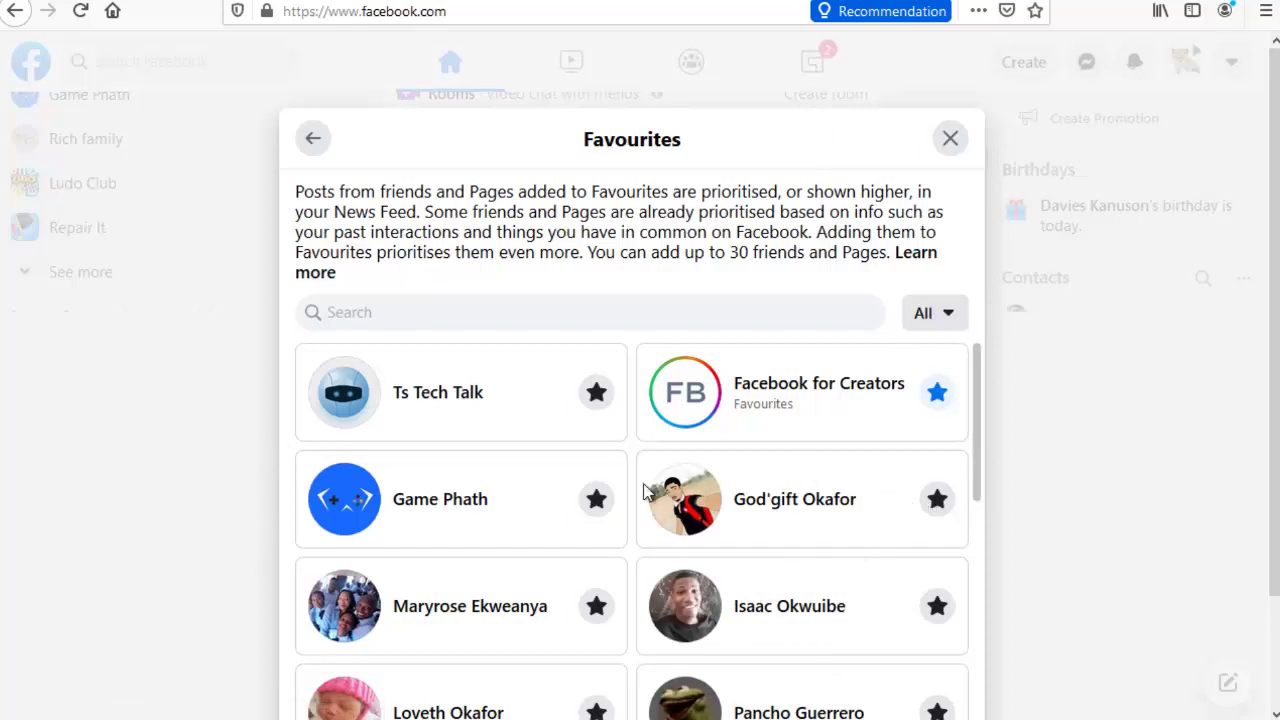
Step: Add the friend with the dark red portrait picture to Favourites and highlight the explanation of how Favourites are prioritised
scroll(914, 557, down, 2)
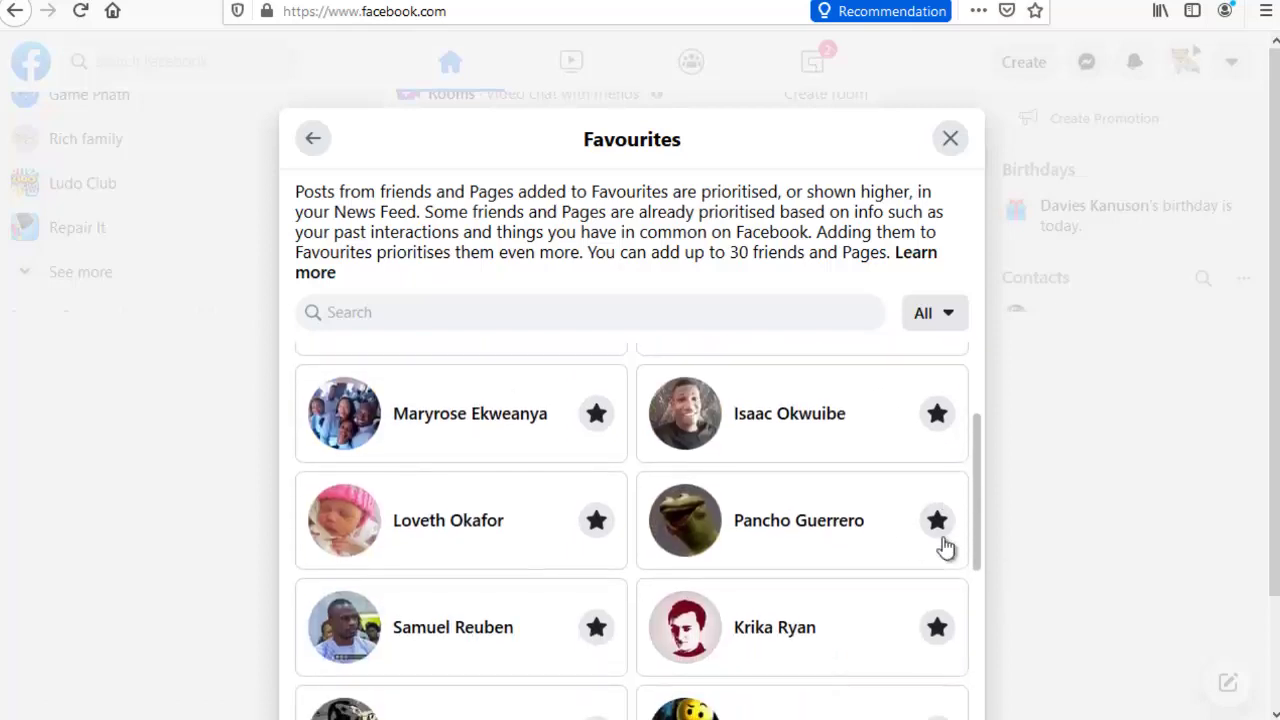
click(937, 630)
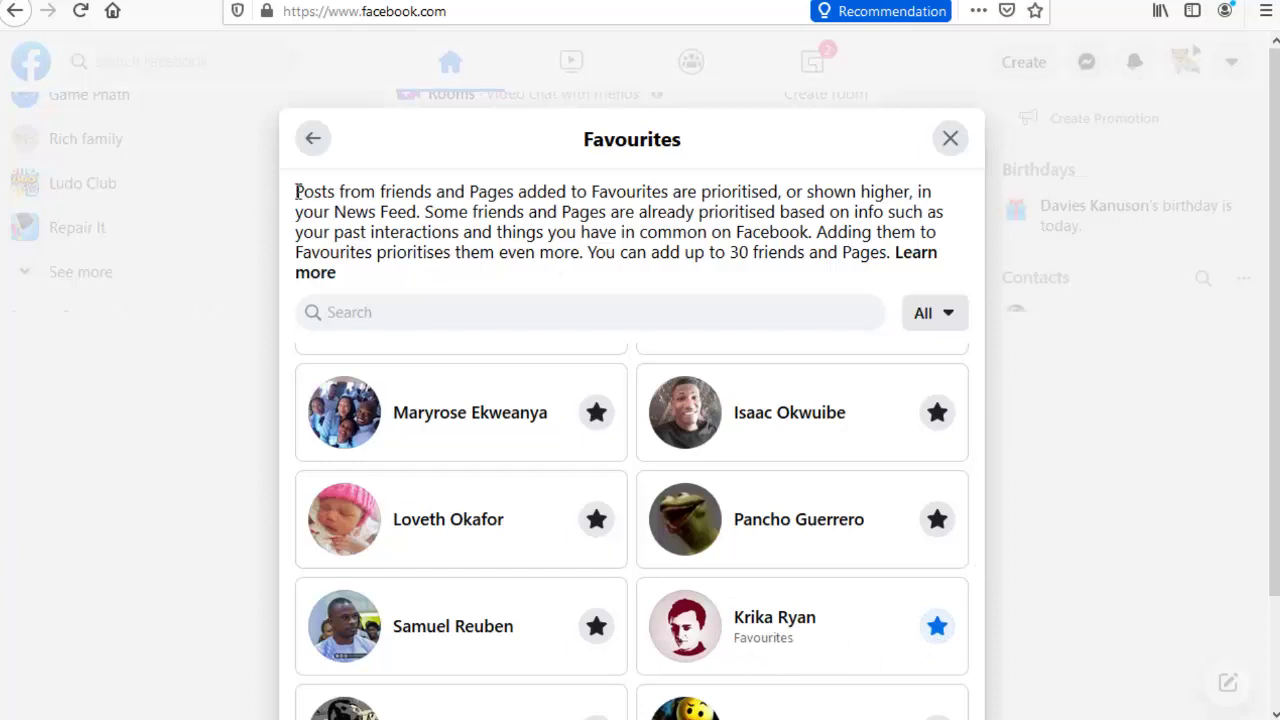
drag(297, 197, 438, 258)
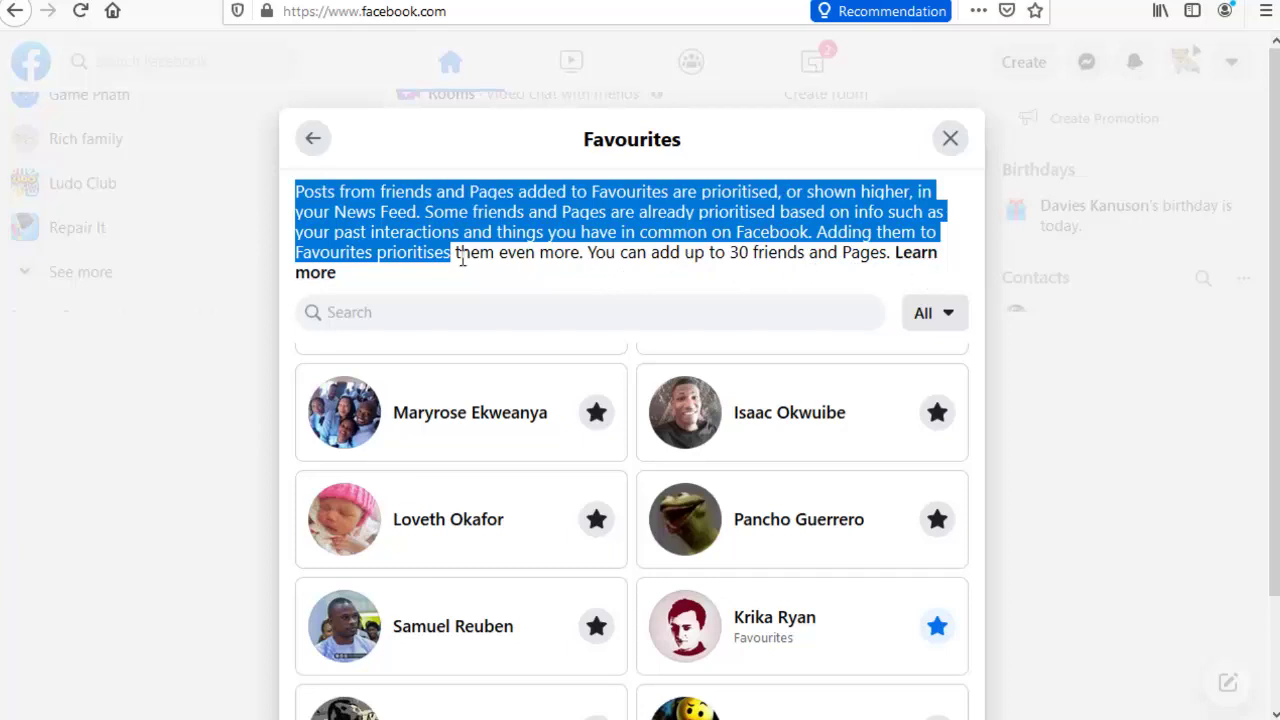
Step: Add four friends to Favourites: the ones pictured with a group photo, a baby in a pink hat, a man in blue and a smiling man
click(596, 410)
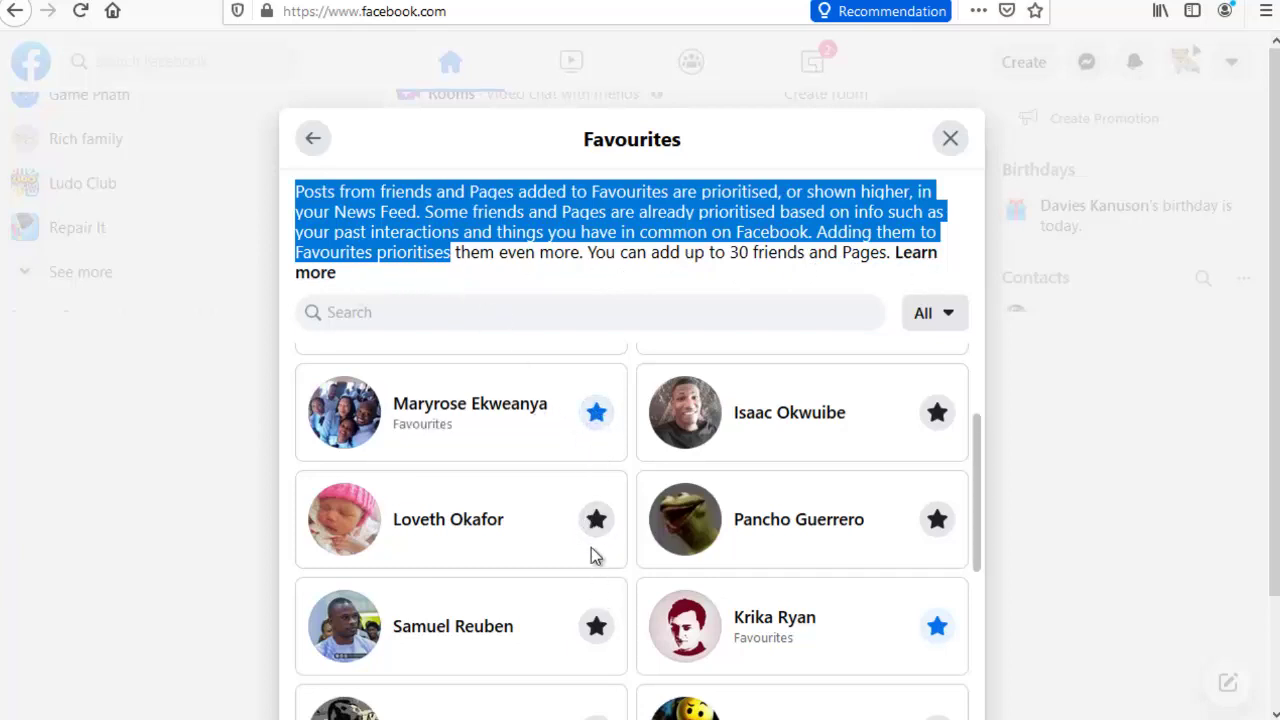
click(596, 525)
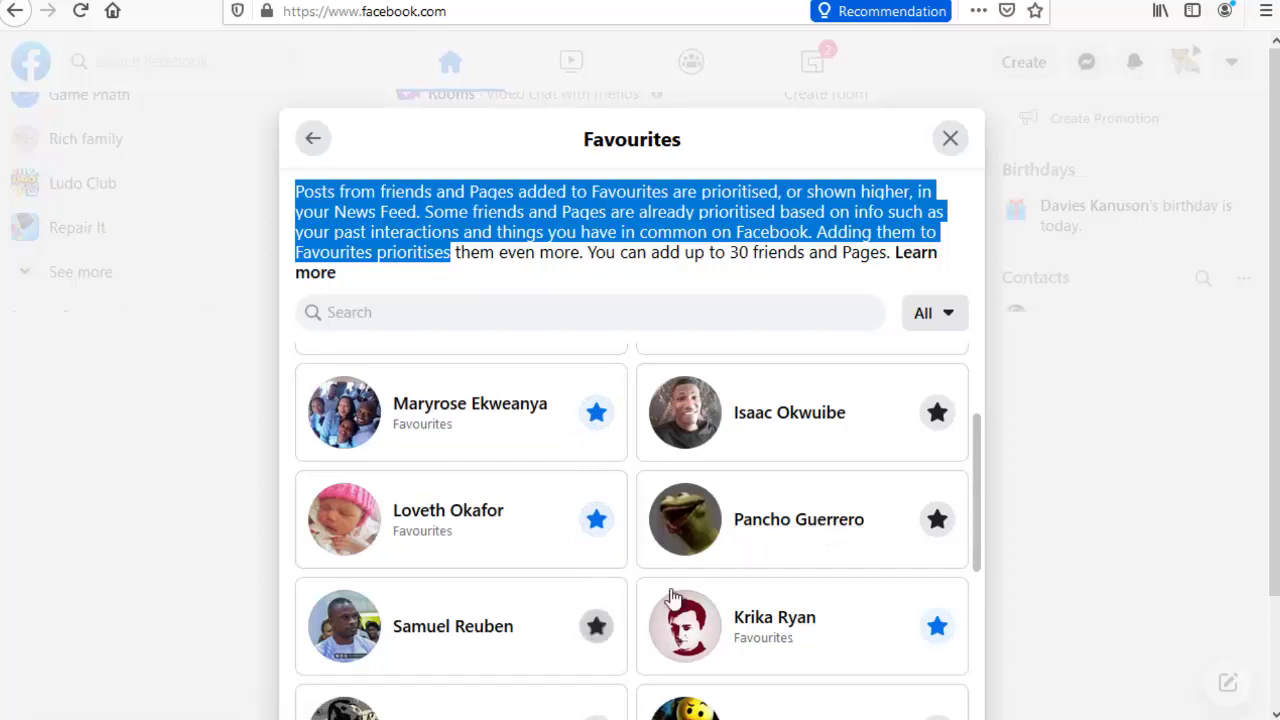
click(596, 626)
click(936, 414)
Step: Add three more friends to Favourites: the ones pictured with handwriting, a man in a black T-shirt and a black-and-white photo of a woman
scroll(645, 551, down, 2)
scroll(645, 551, down, 5)
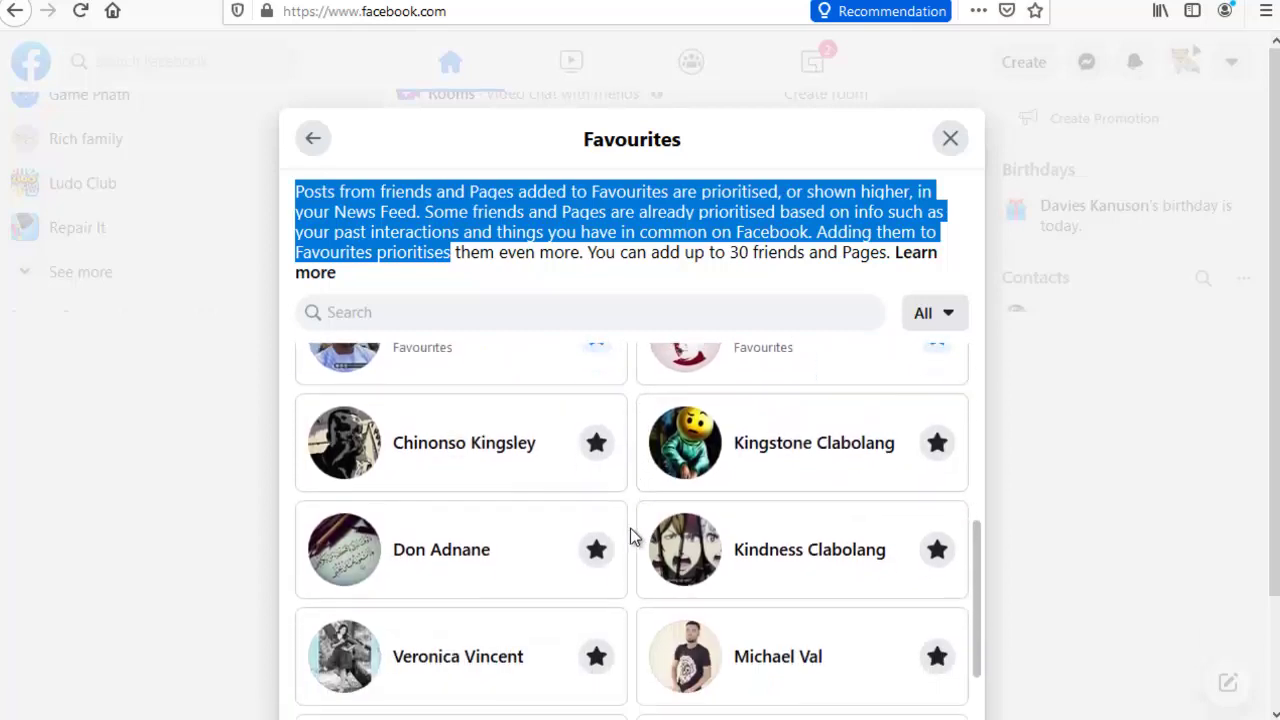
click(593, 558)
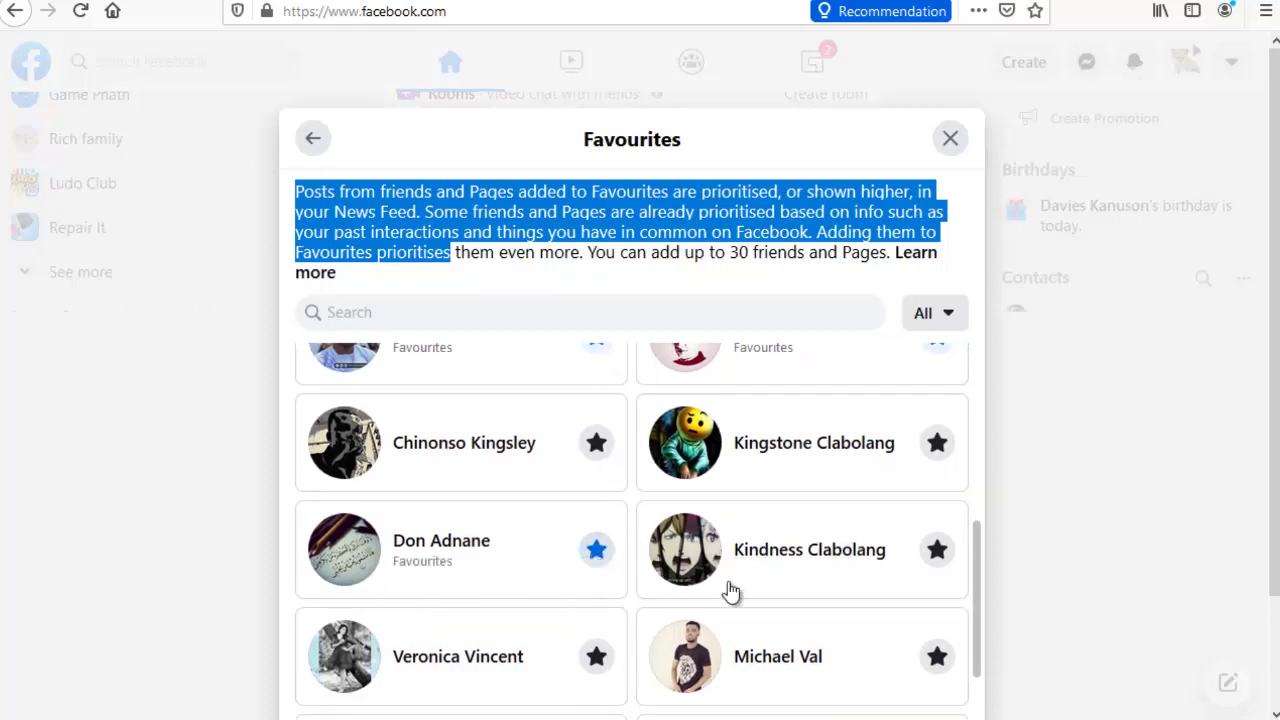
click(938, 658)
click(598, 660)
Step: Add the profile picturing a smiling man in a dark jacket and the friend with the Pikachu picture to Favourites
scroll(731, 540, down, 2)
scroll(733, 538, down, 1)
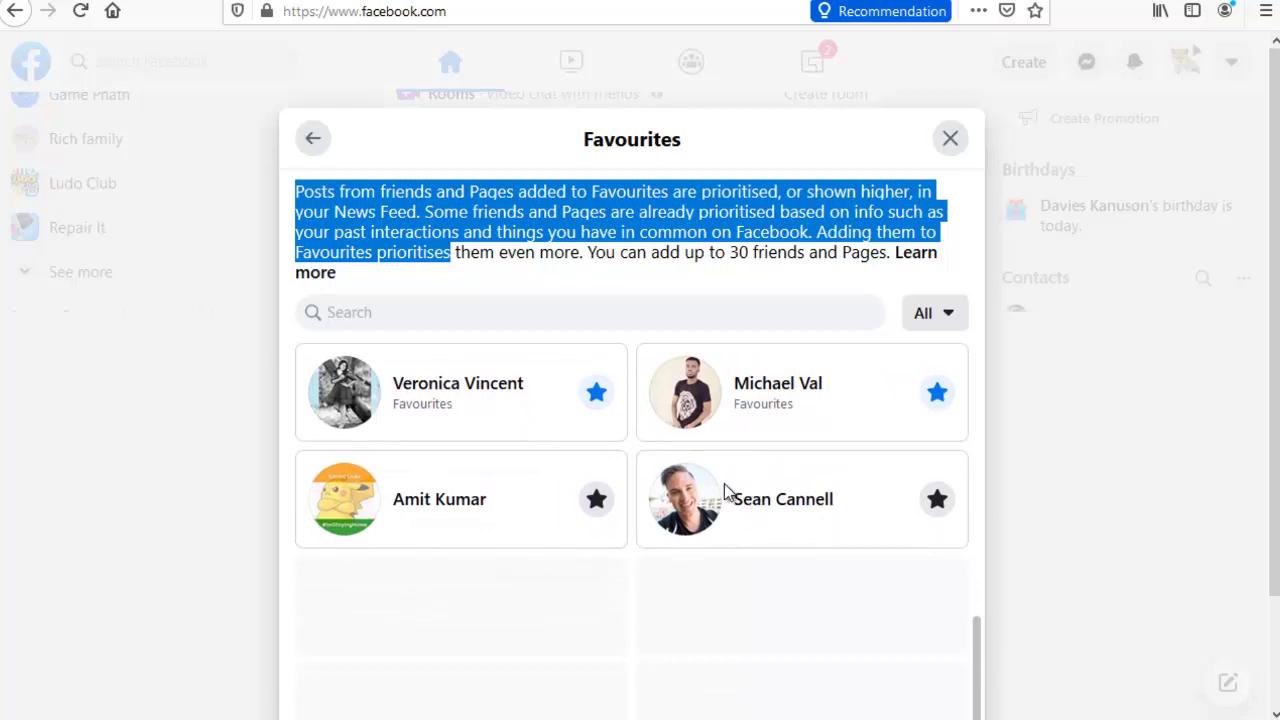
click(937, 499)
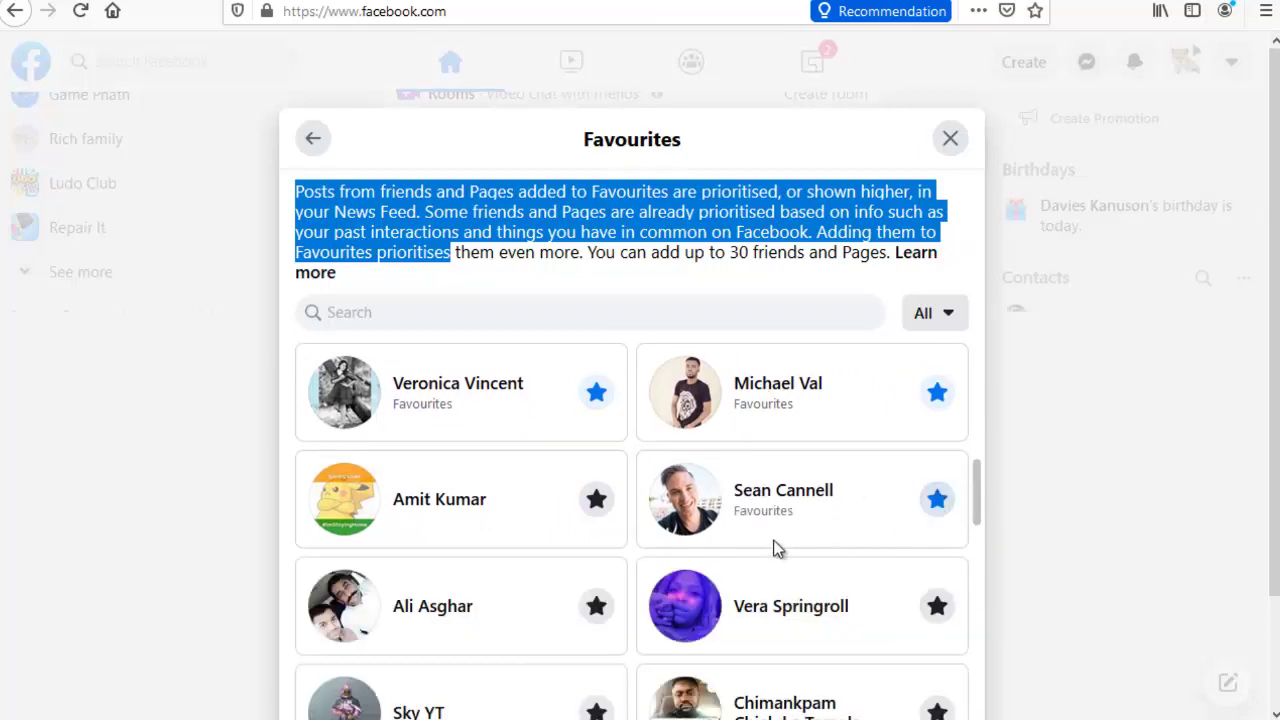
scroll(775, 540, down, 1)
scroll(774, 538, down, 3)
scroll(766, 522, up, 3)
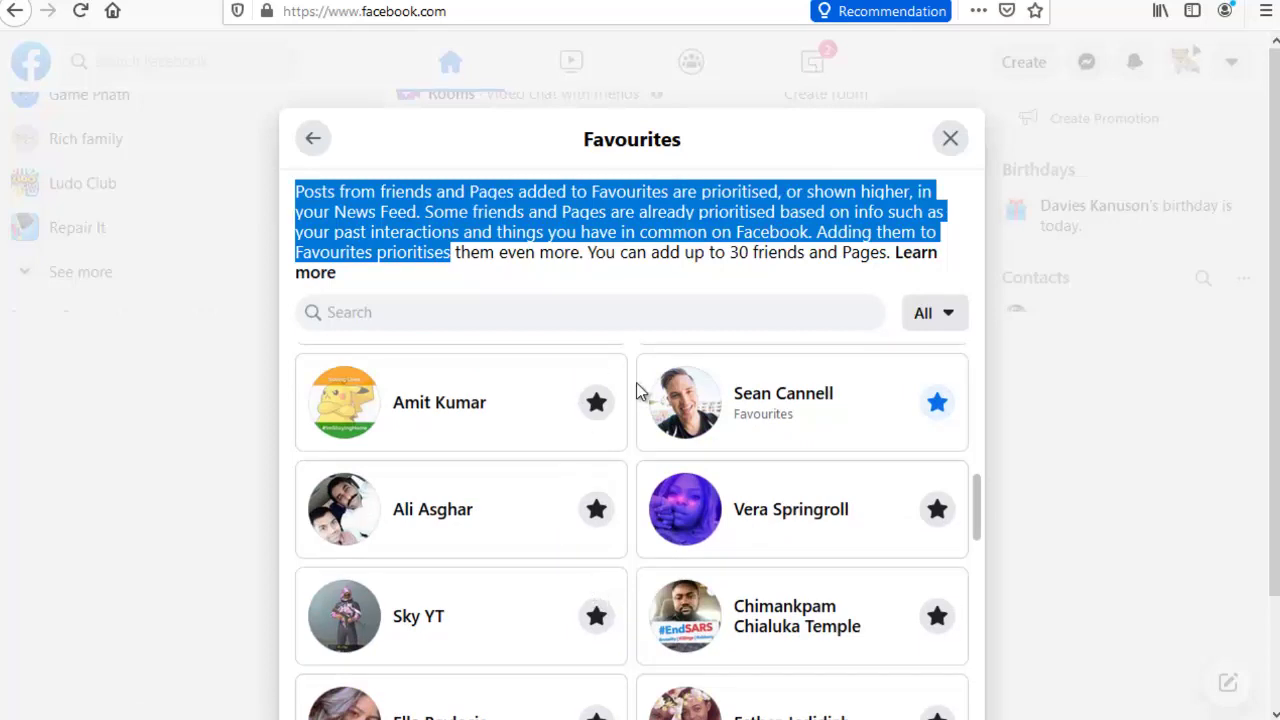
click(596, 402)
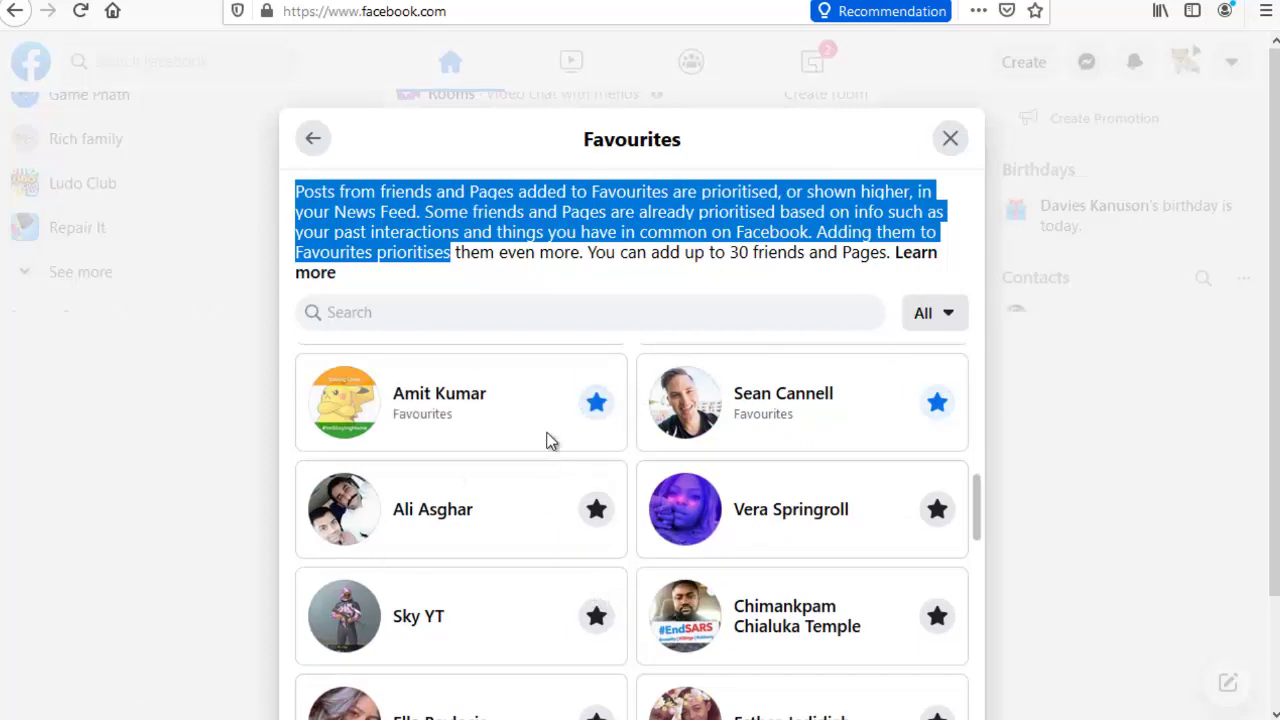
Step: Search the Favourites list for "Cl" and add the friend with the yellow face picture to Favourites
click(652, 321)
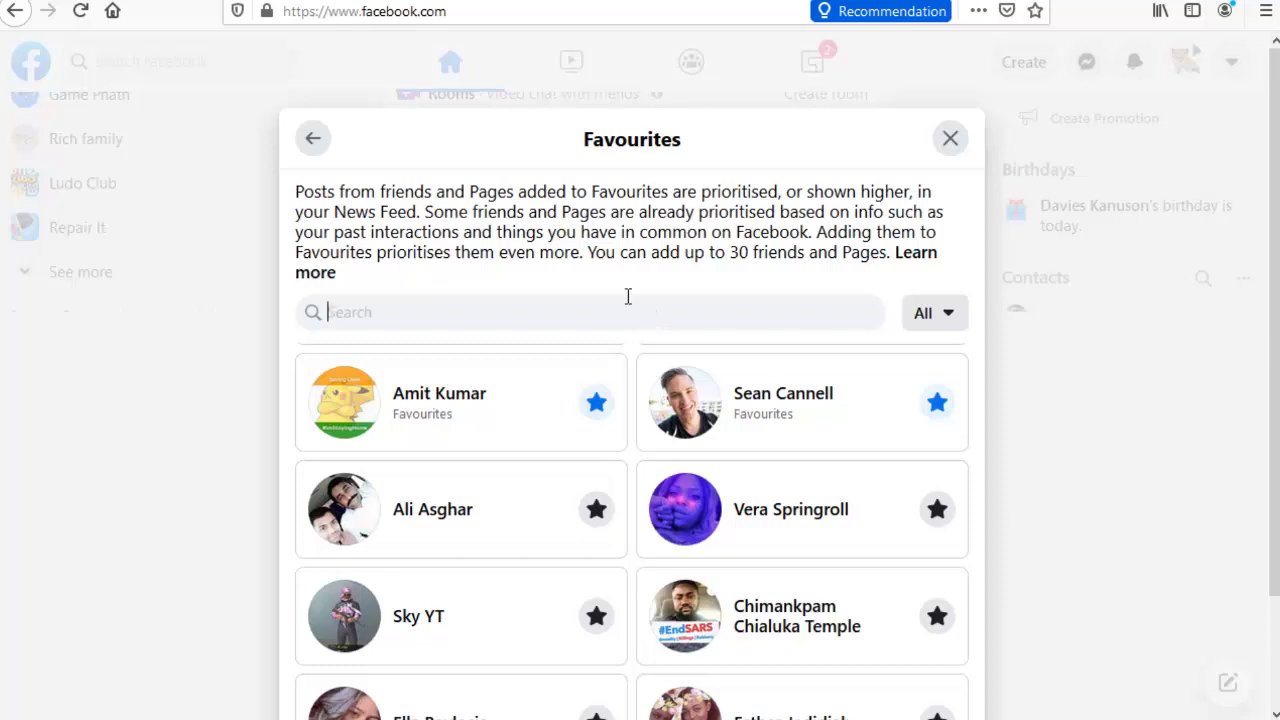
click(560, 310)
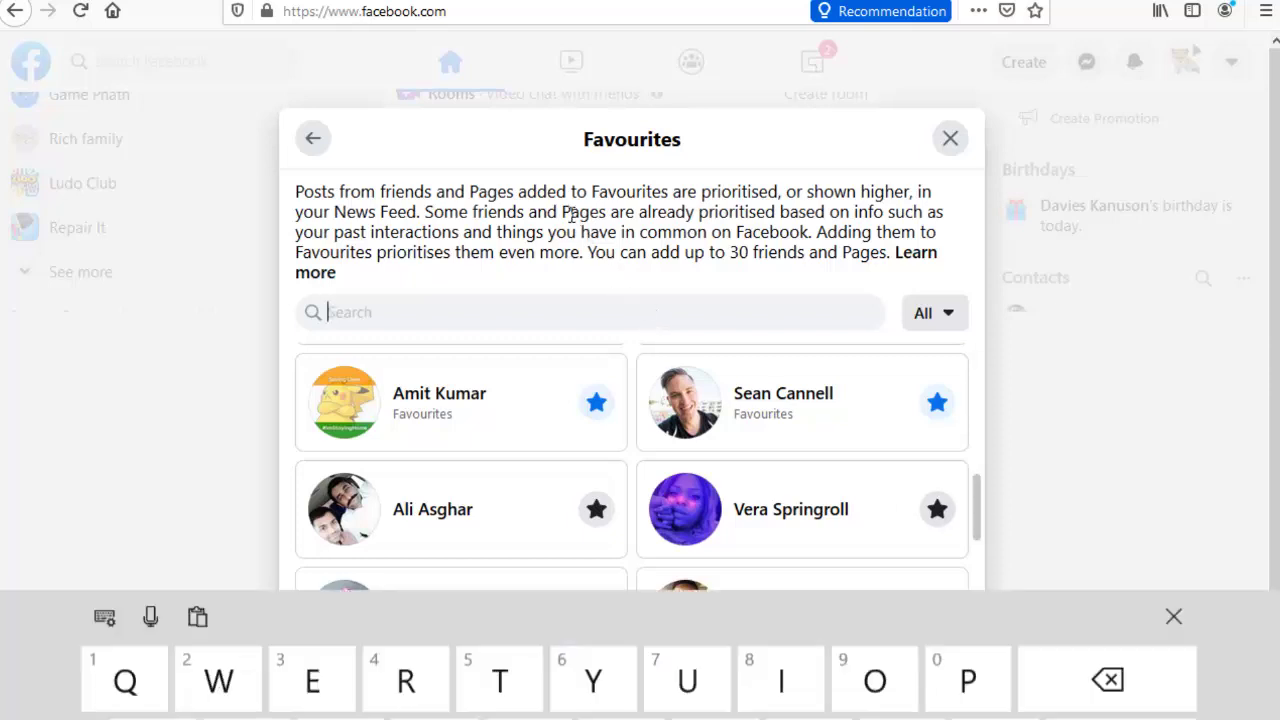
click(406, 651)
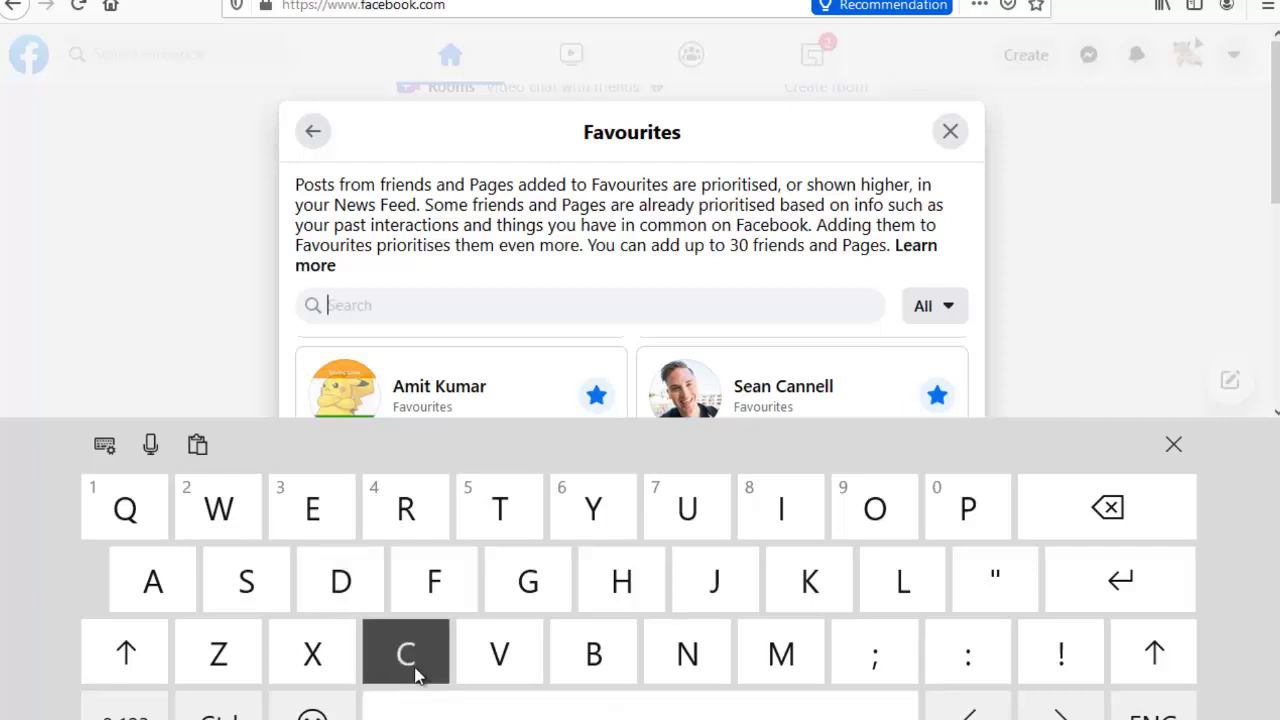
click(868, 587)
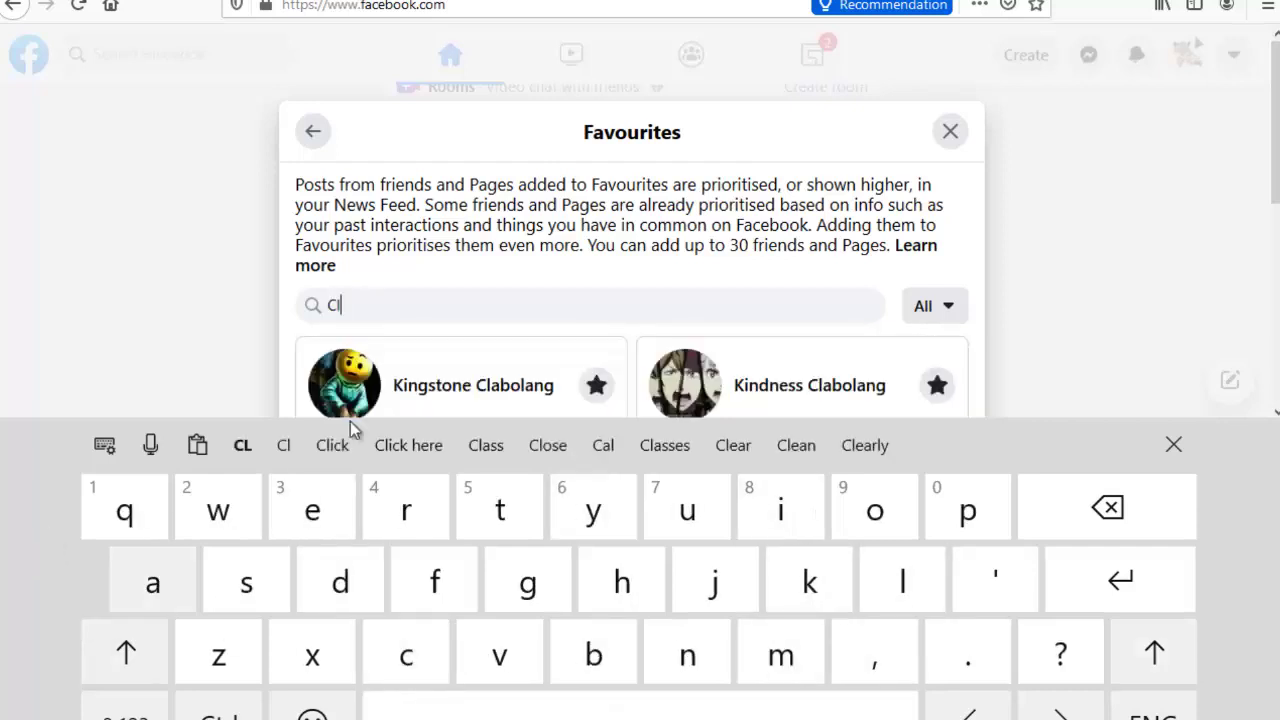
click(596, 390)
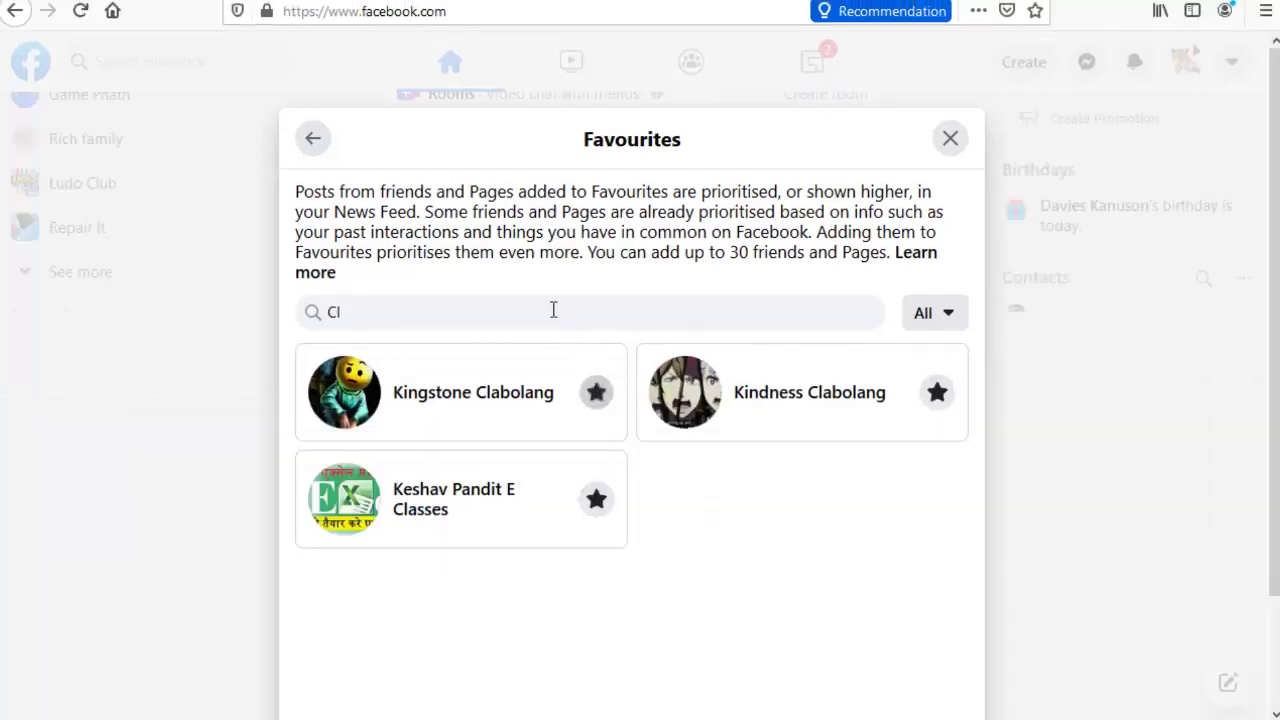
Step: Search the Favourites list by a friend's first name and add the friend pictured in a red-and-black outfit to Favourites
double_click(516, 311)
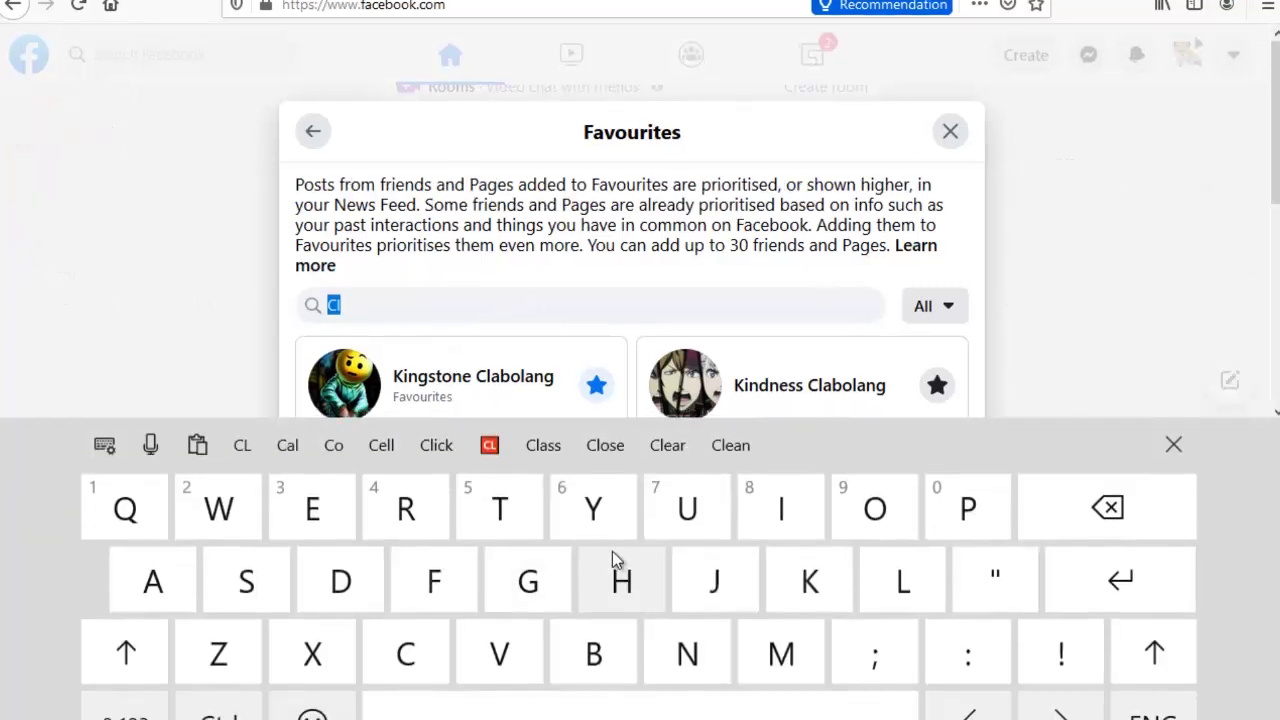
click(528, 590)
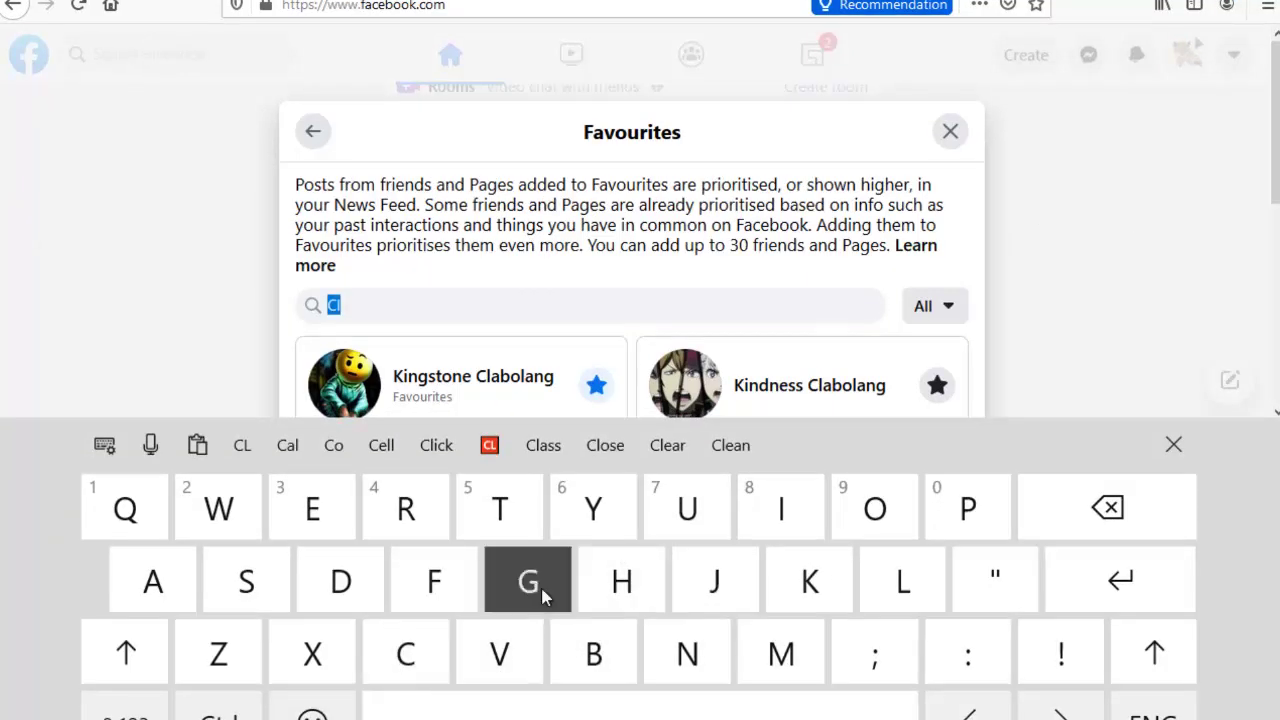
click(774, 522)
click(452, 590)
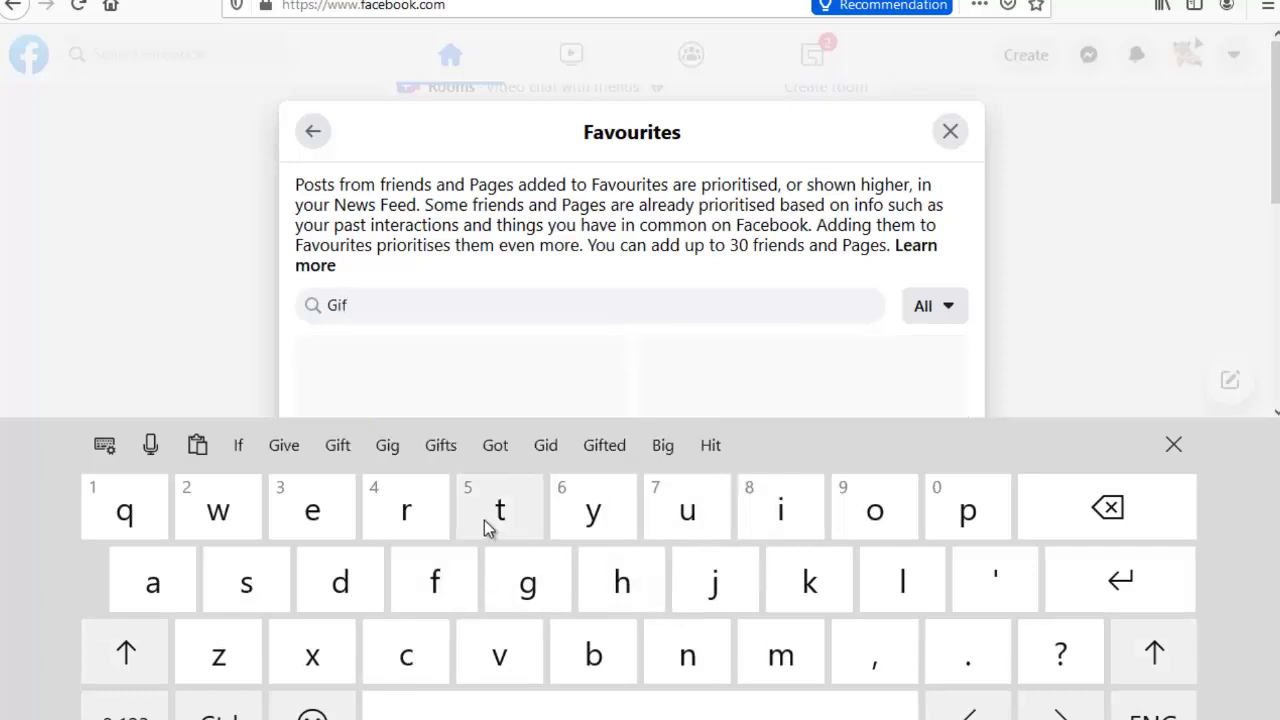
click(485, 518)
click(598, 389)
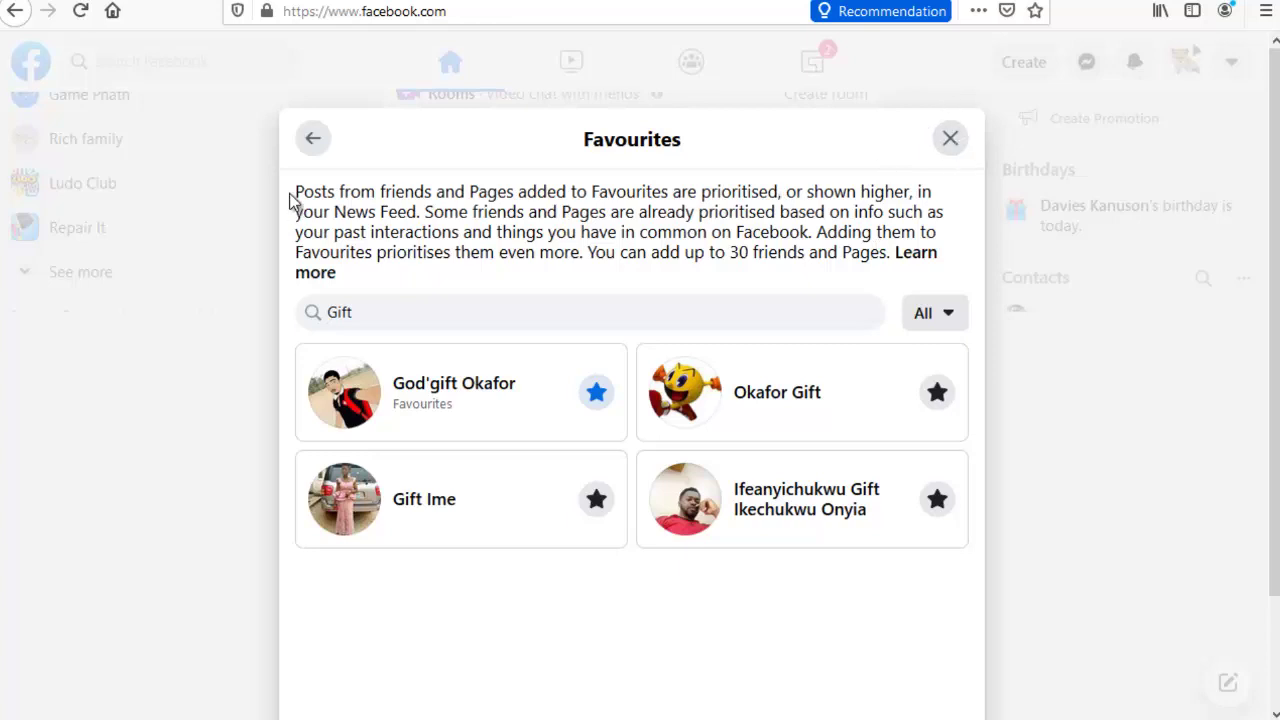
Step: Open the Unfollow list in News Feed preferences, and unfollow and re-follow the friend pictured as a long-haired woman below the man beside a car
click(310, 148)
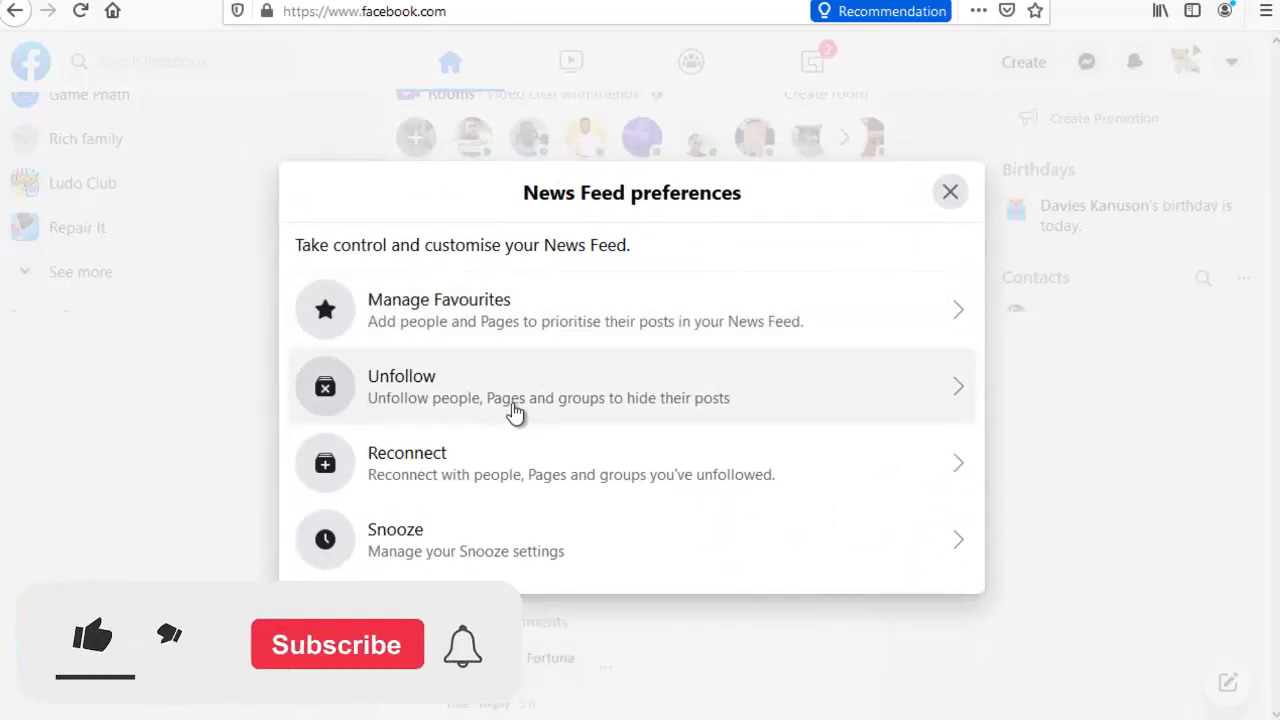
click(519, 416)
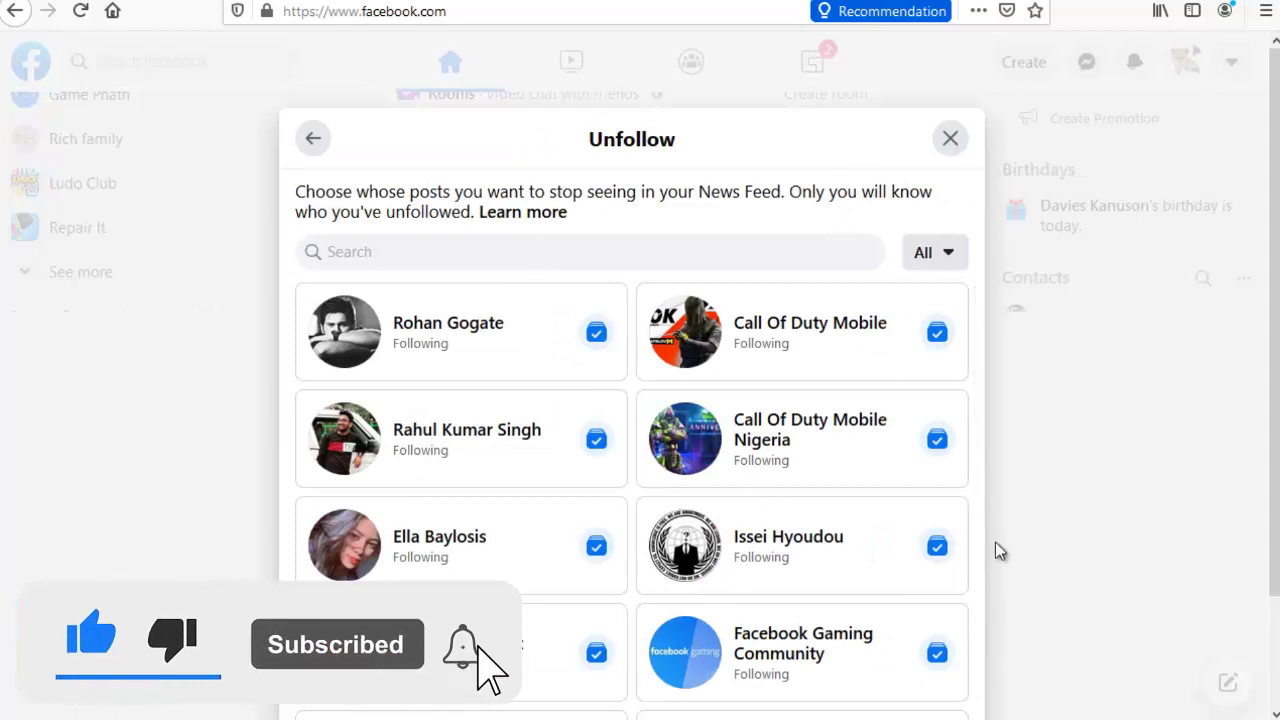
scroll(806, 557, down, 3)
scroll(700, 510, up, 2)
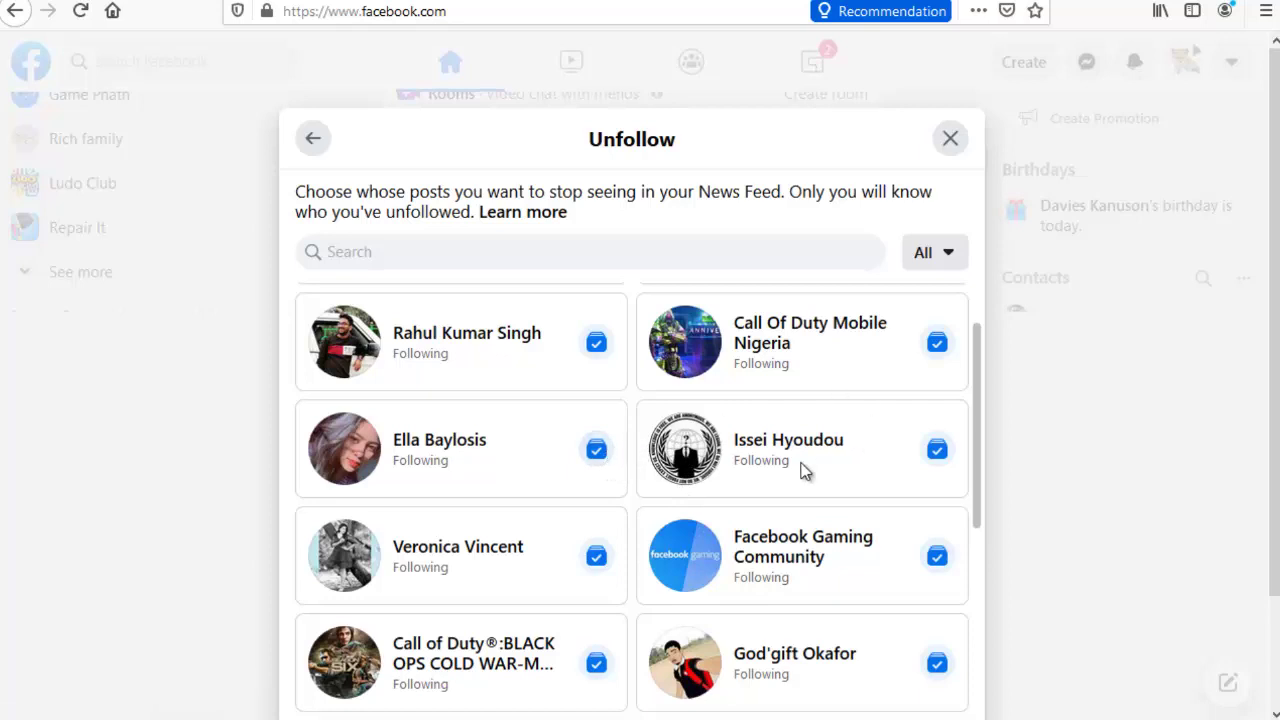
click(599, 456)
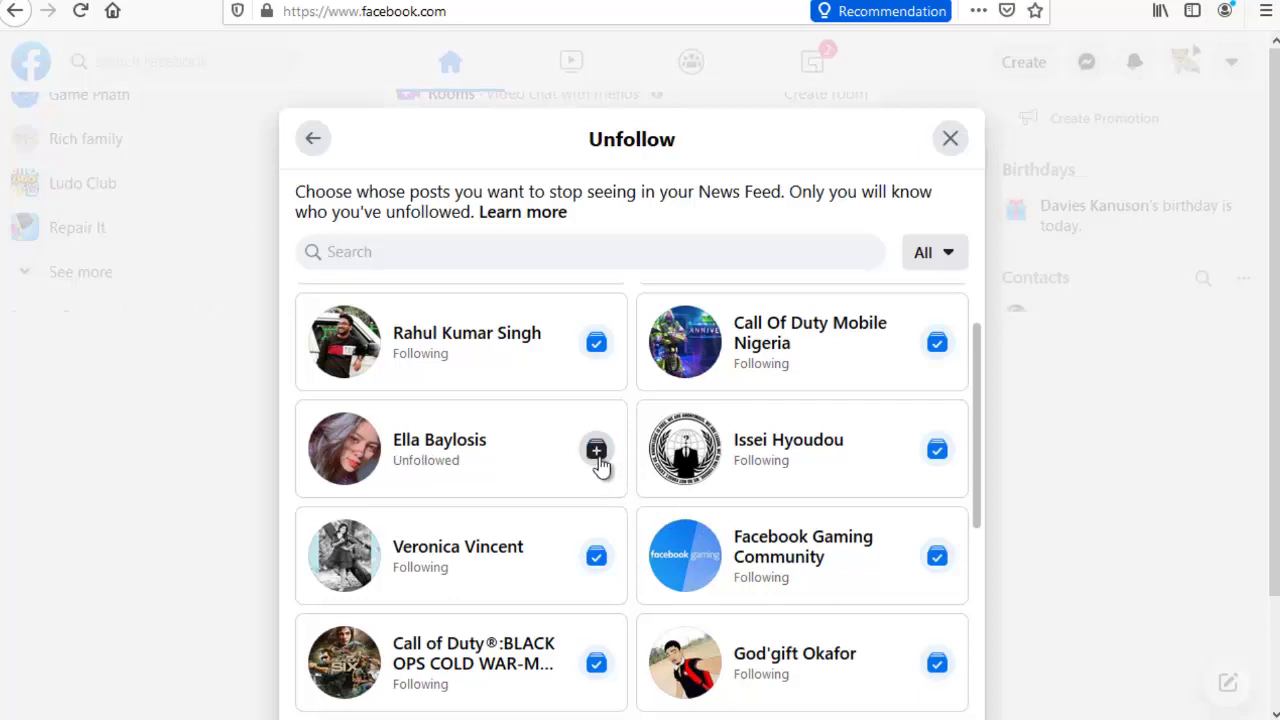
click(597, 463)
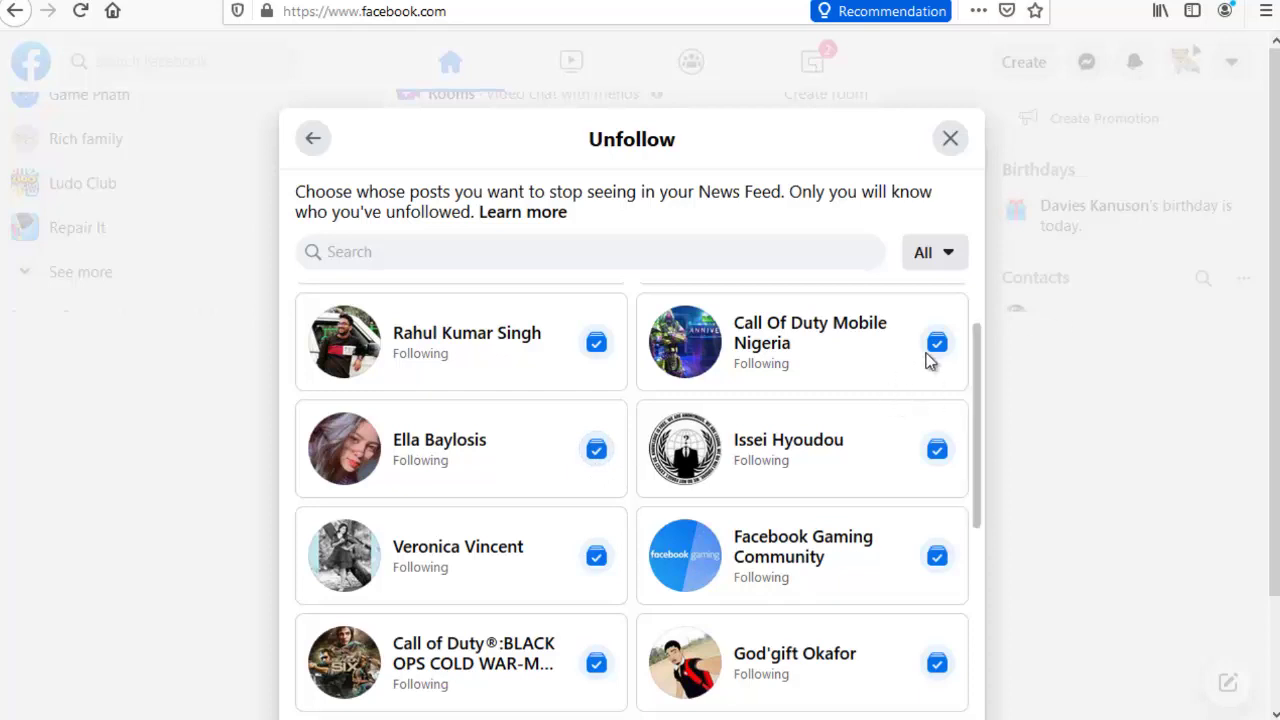
Step: Filter the Unfollow list to Friends only and reset the filter to All
click(928, 262)
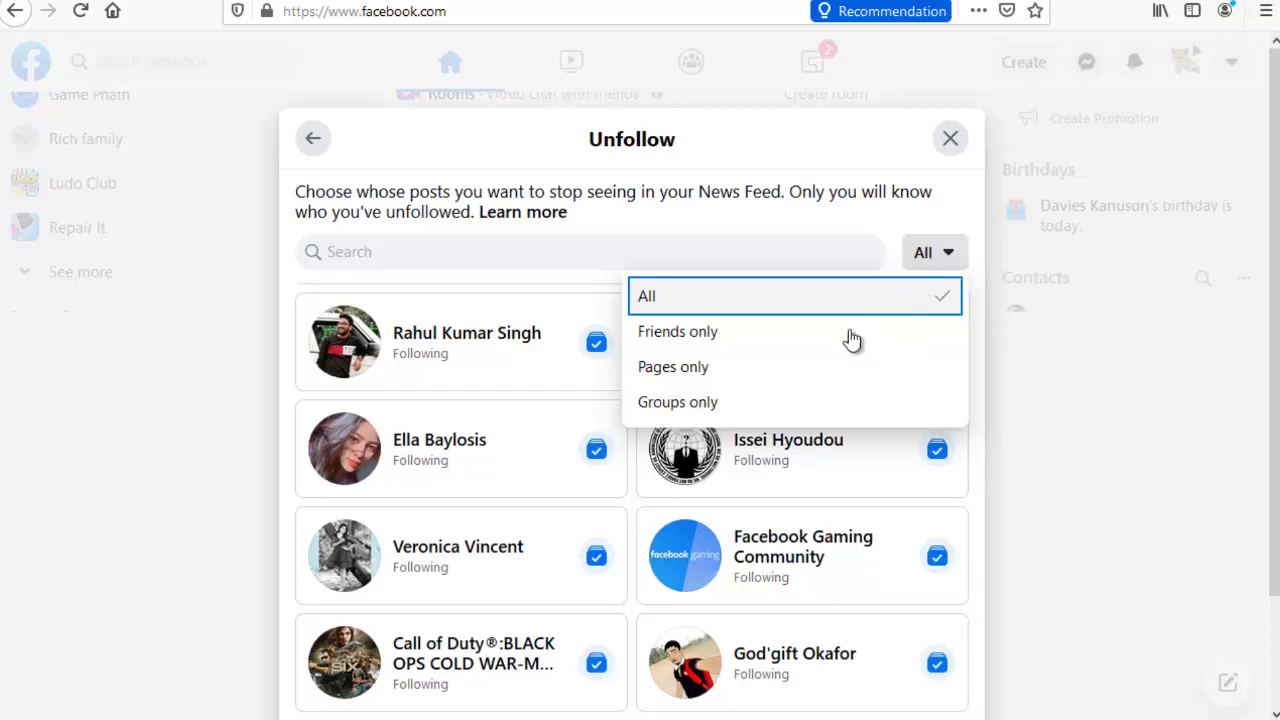
click(698, 343)
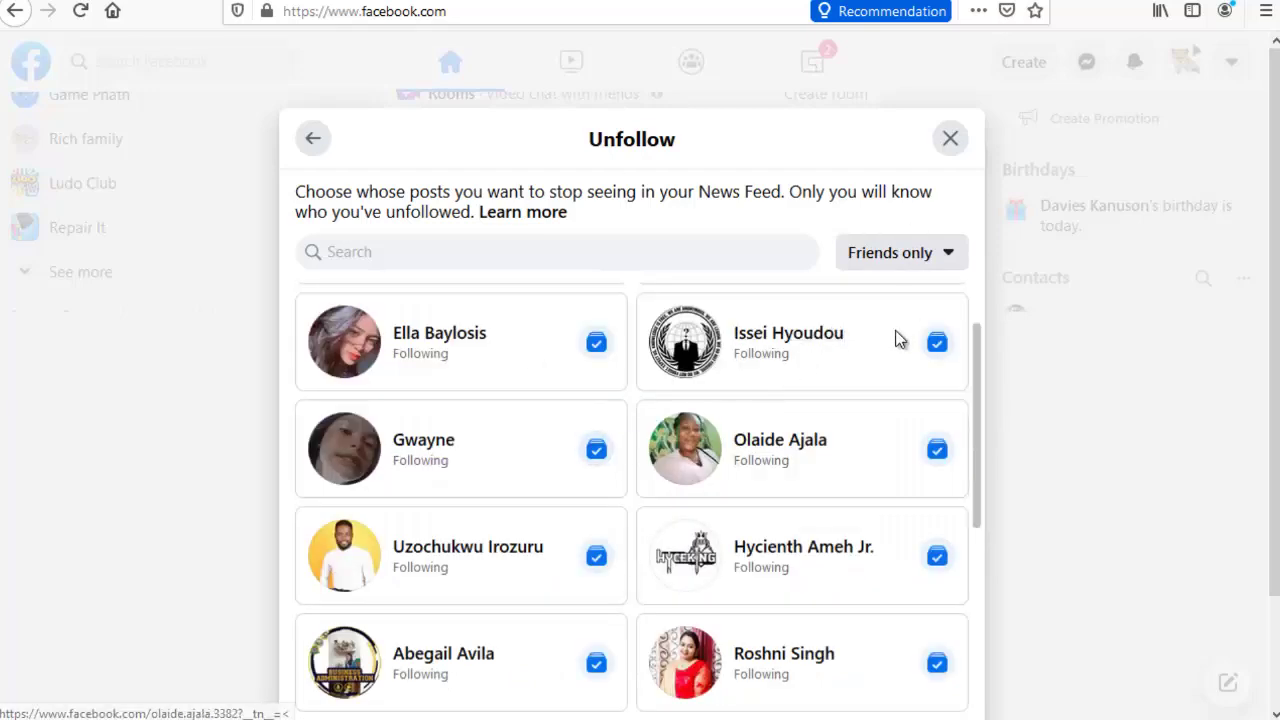
click(914, 265)
click(775, 300)
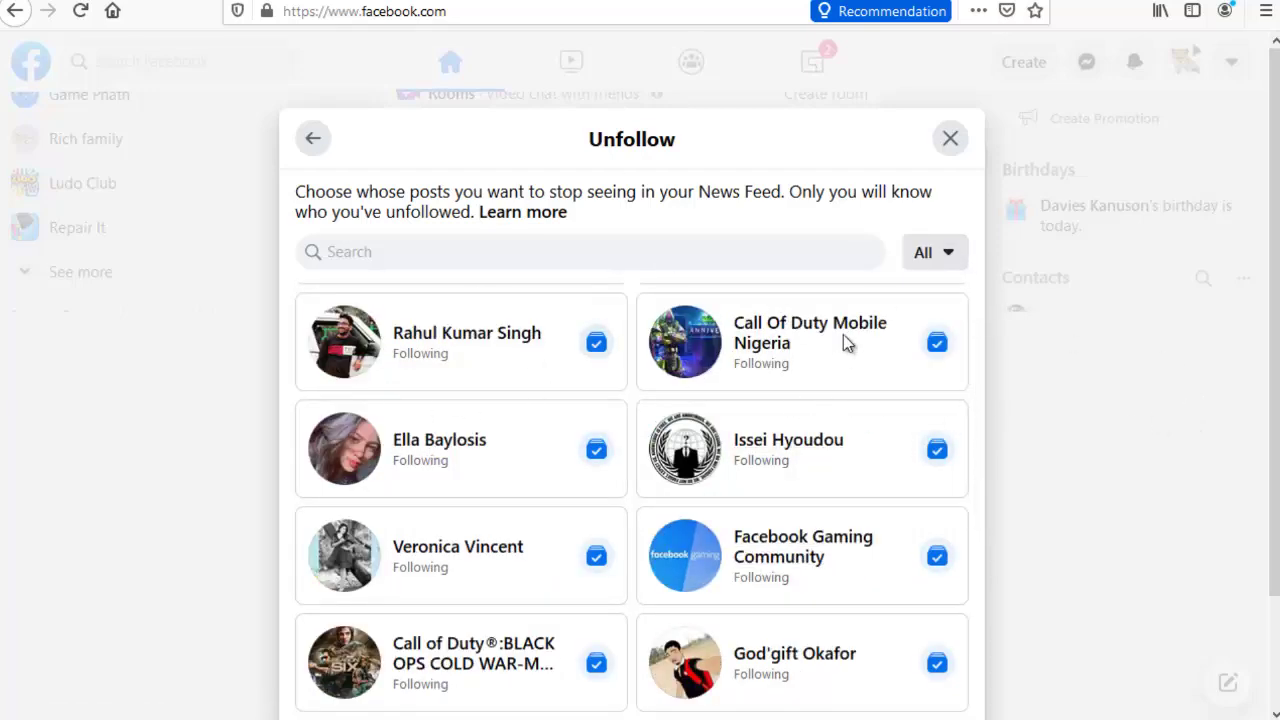
Step: Filter the Unfollow list to Pages only and look through the followed Pages
click(946, 262)
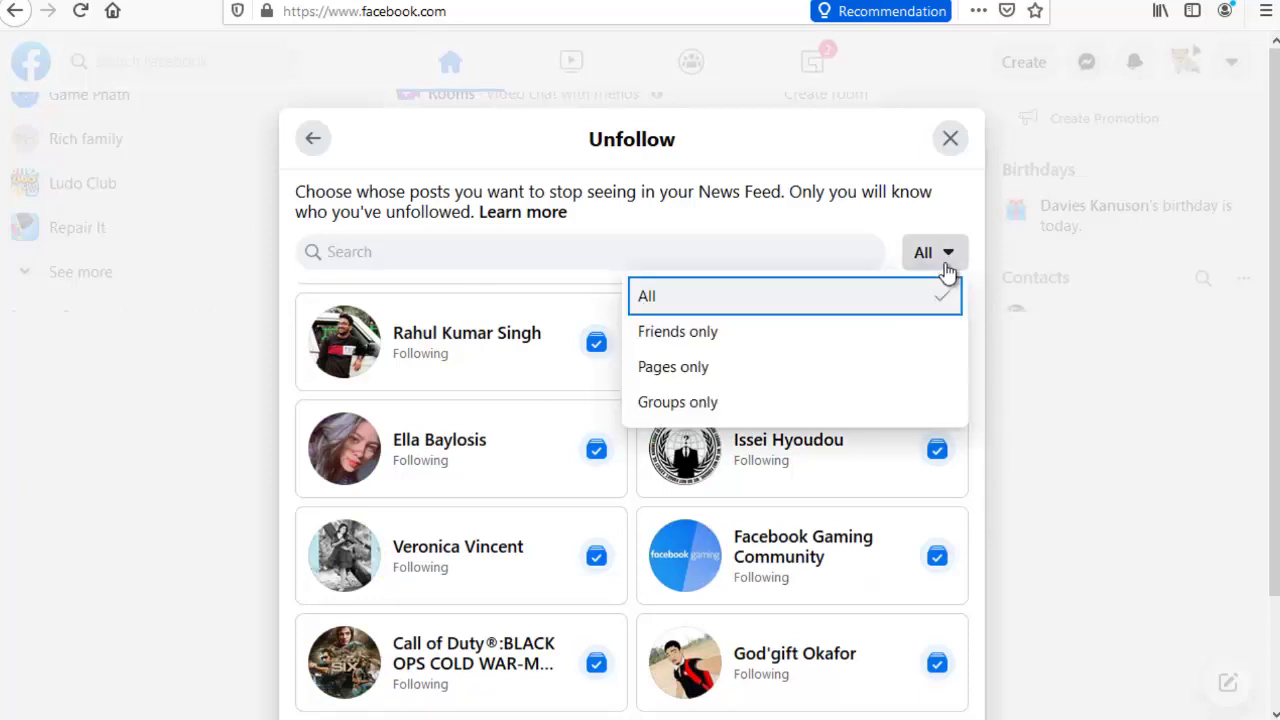
click(751, 373)
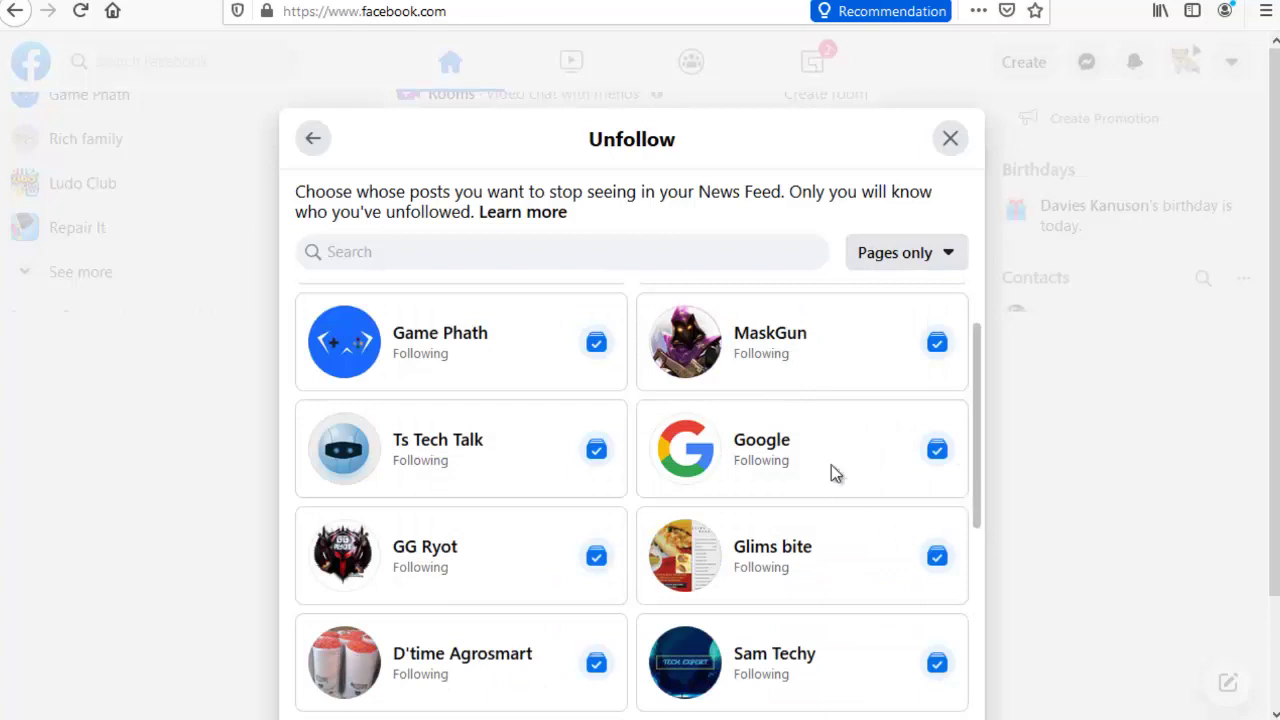
scroll(780, 480, down, 5)
scroll(785, 470, up, 4)
scroll(850, 400, up, 3)
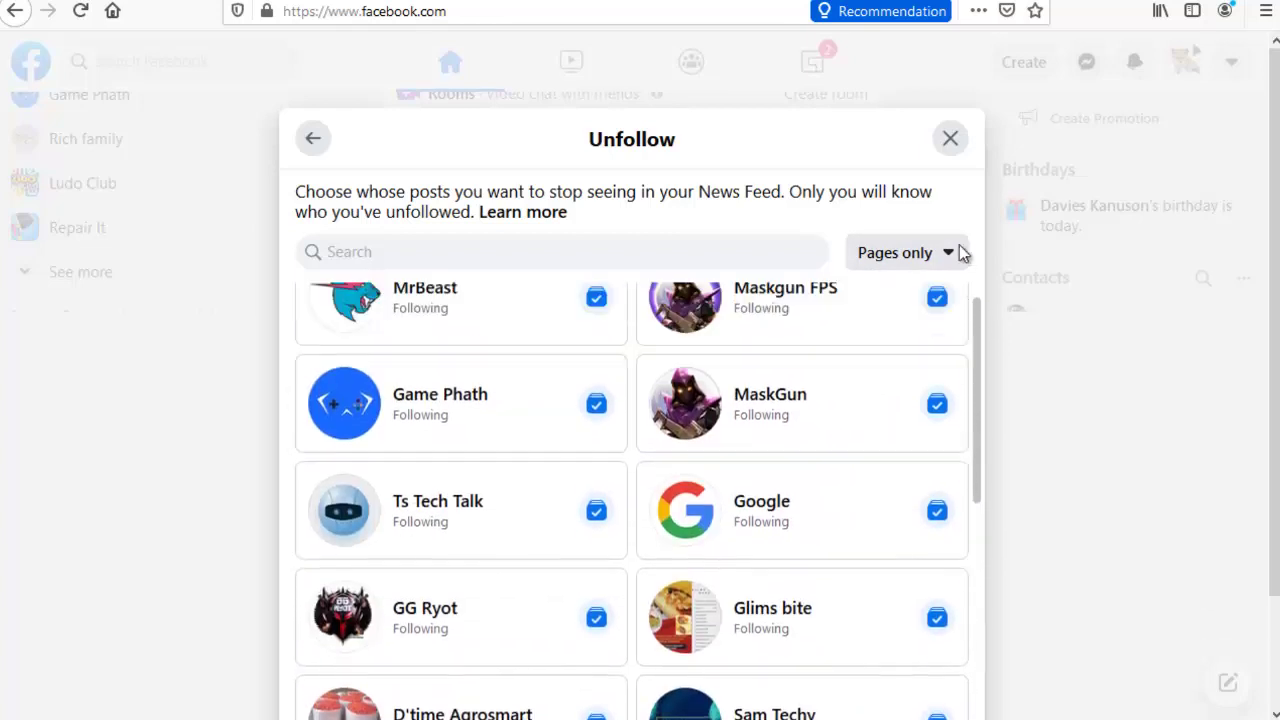
Step: Filter the Unfollow list to Groups only and unfollow the Twitch Networking and Rufus Giwa Polytechnic groups
click(950, 254)
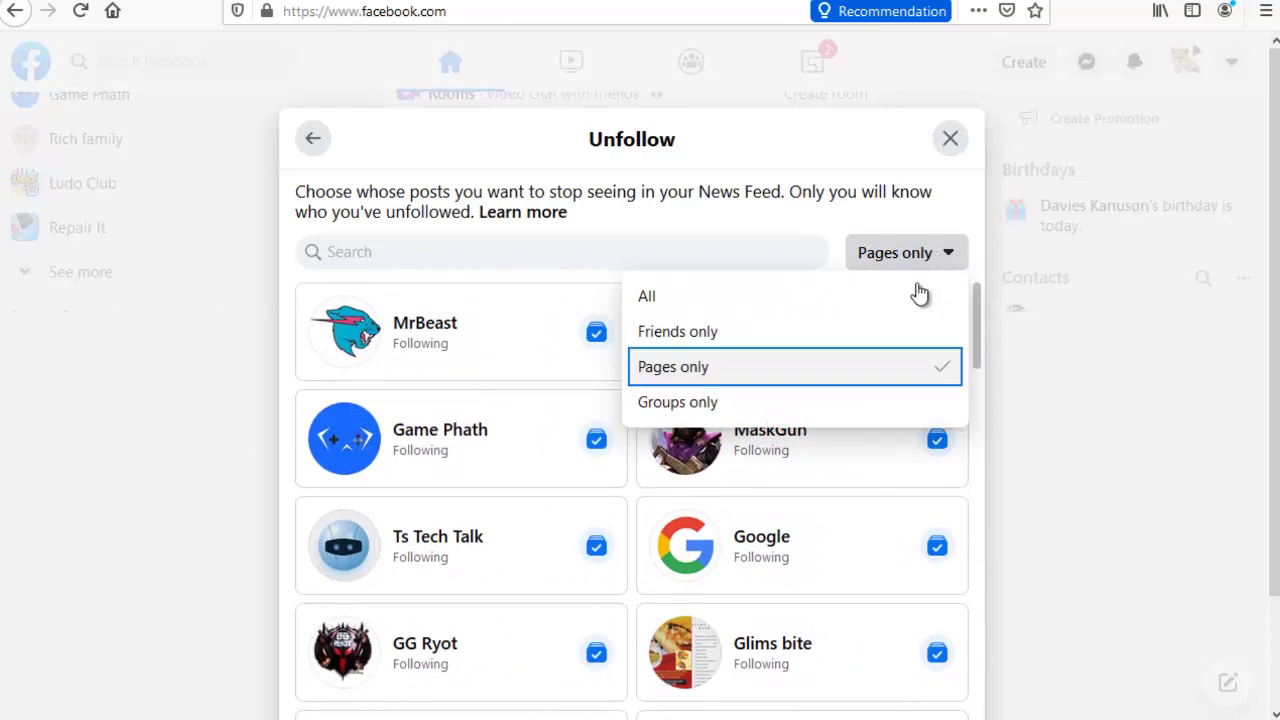
click(806, 403)
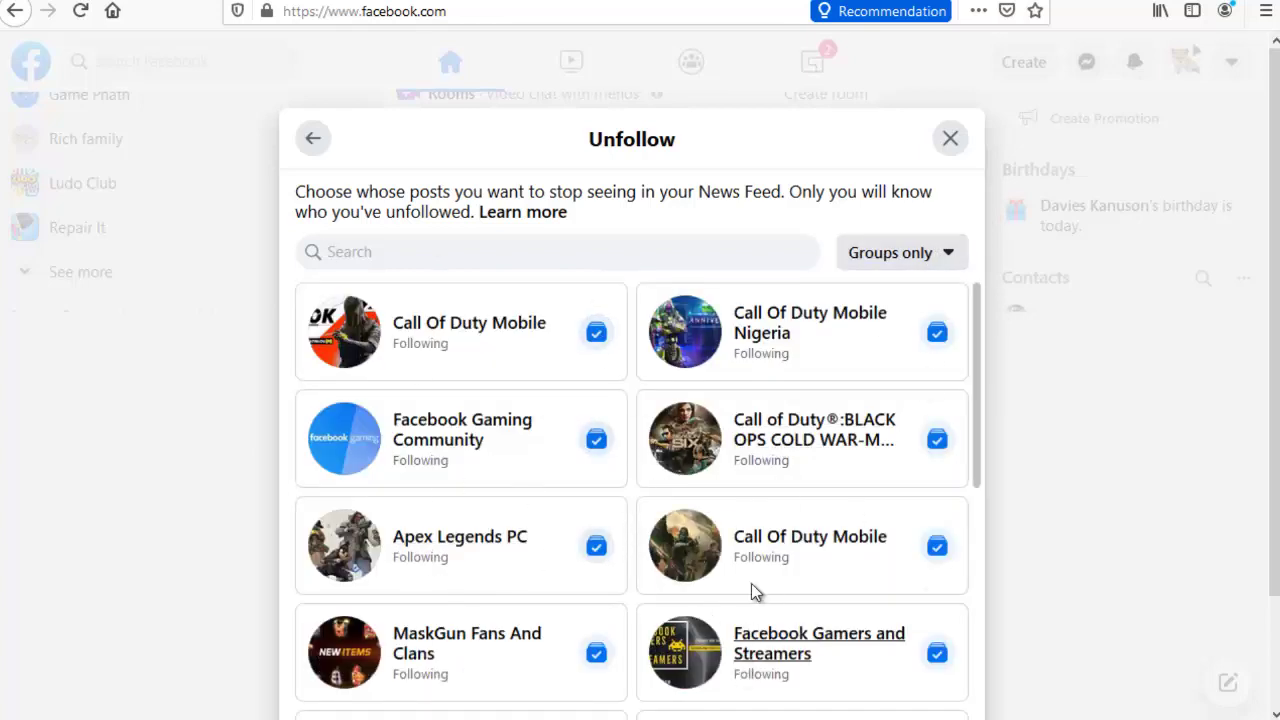
scroll(903, 557, down, 4)
click(938, 480)
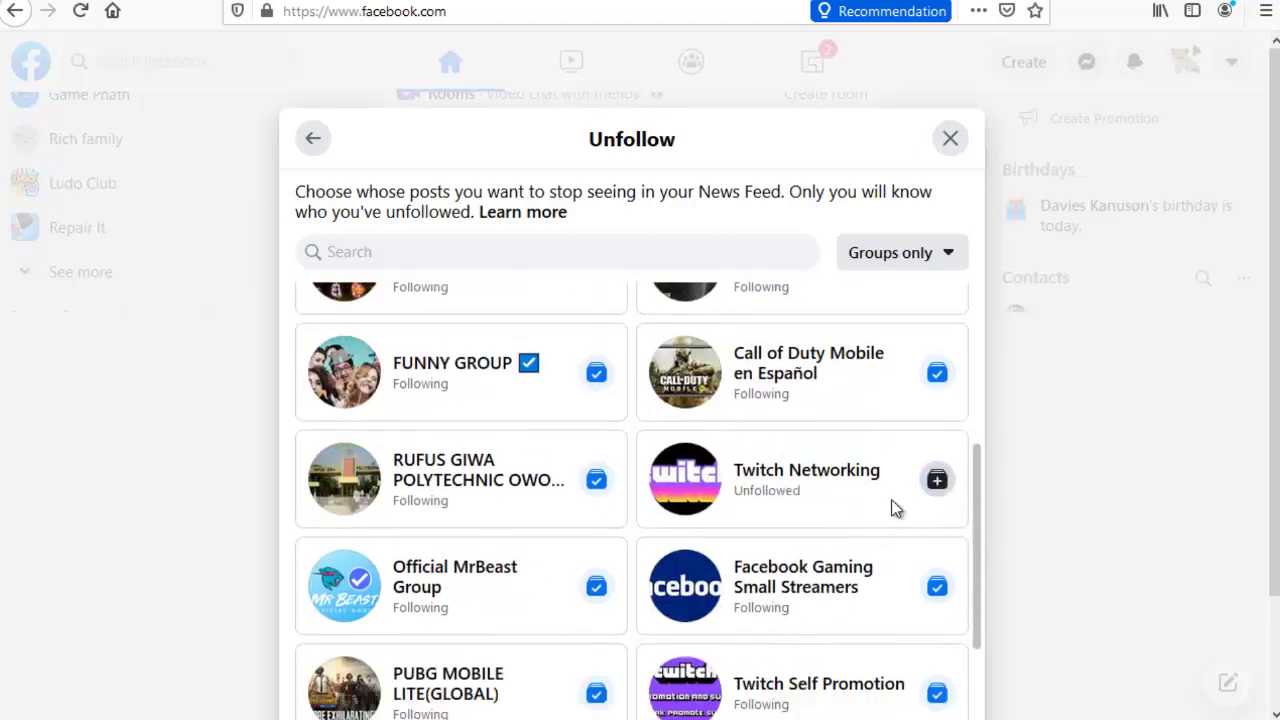
click(596, 482)
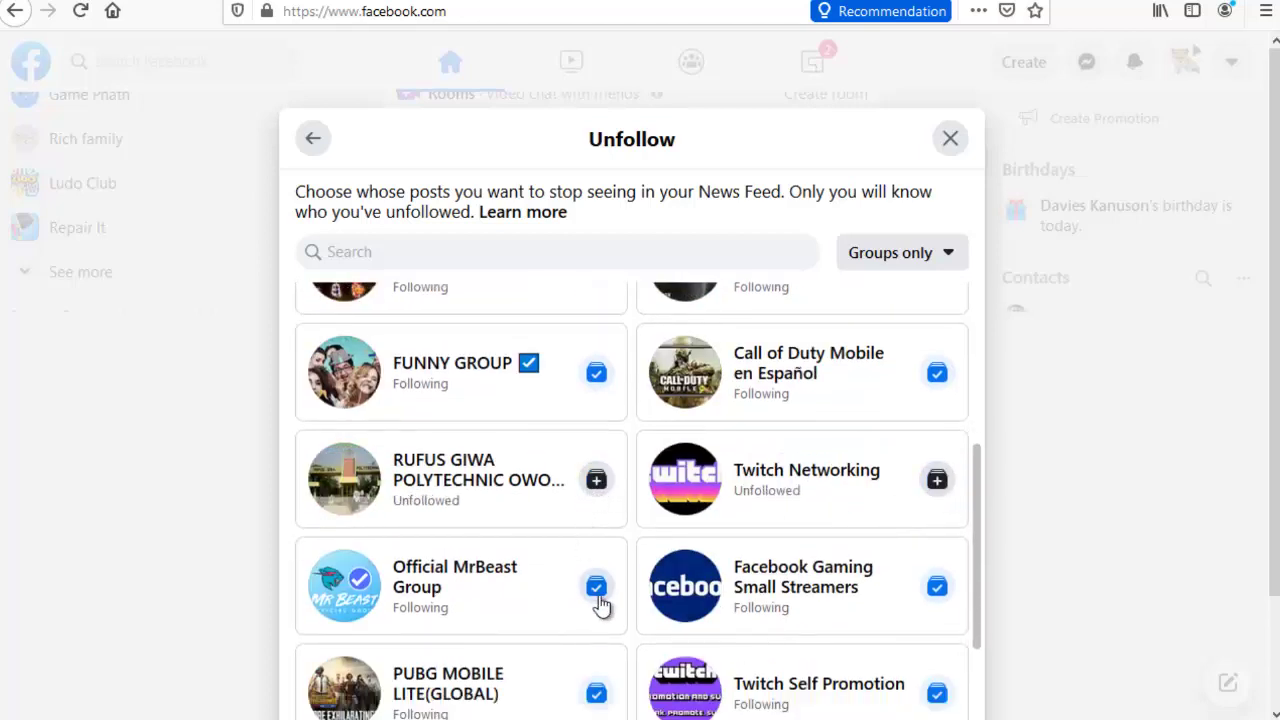
scroll(716, 510, up, 1)
scroll(716, 510, up, 5)
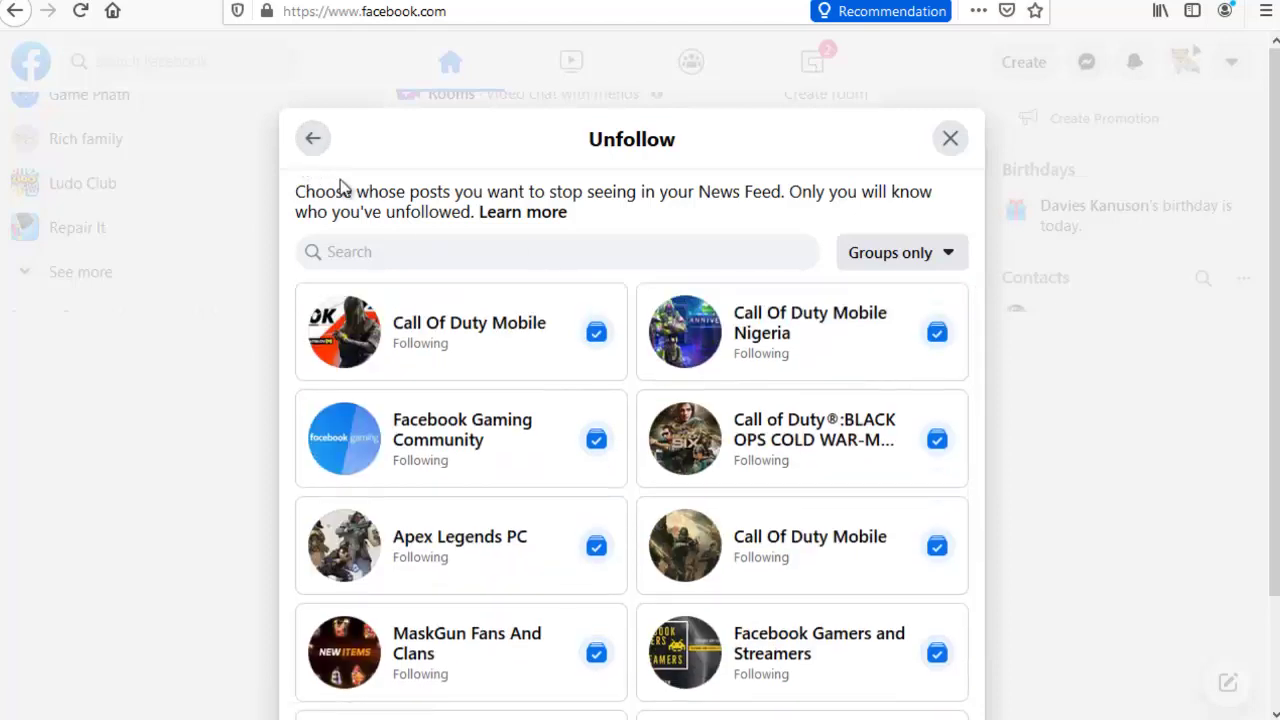
Step: Open the Reconnect list and follow the Facebook app Page and the man pictured with long dark hair again
click(316, 141)
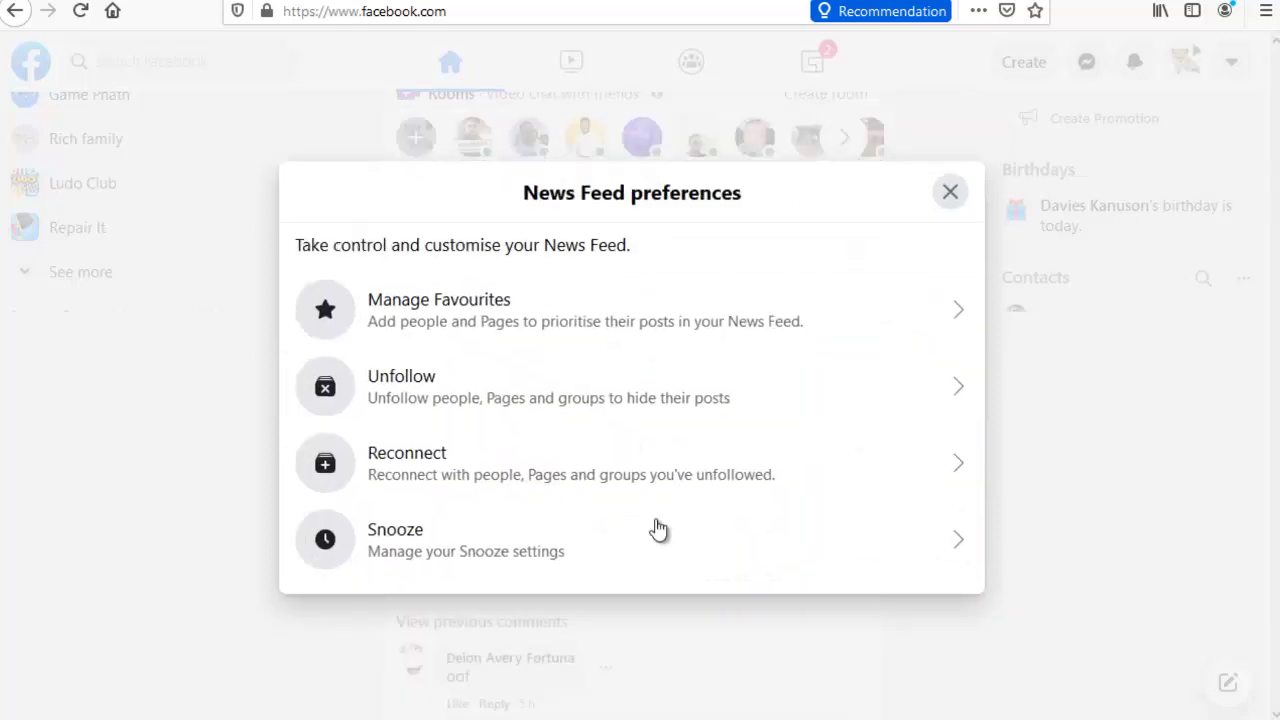
click(602, 478)
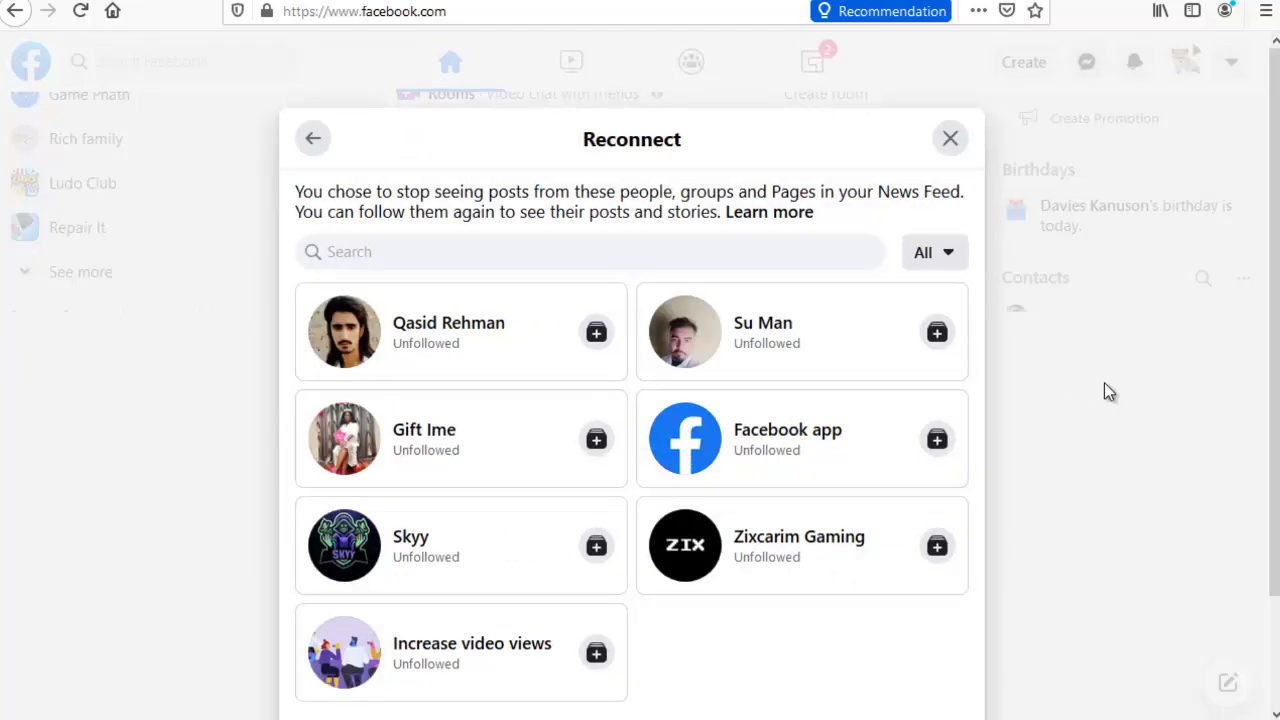
click(936, 445)
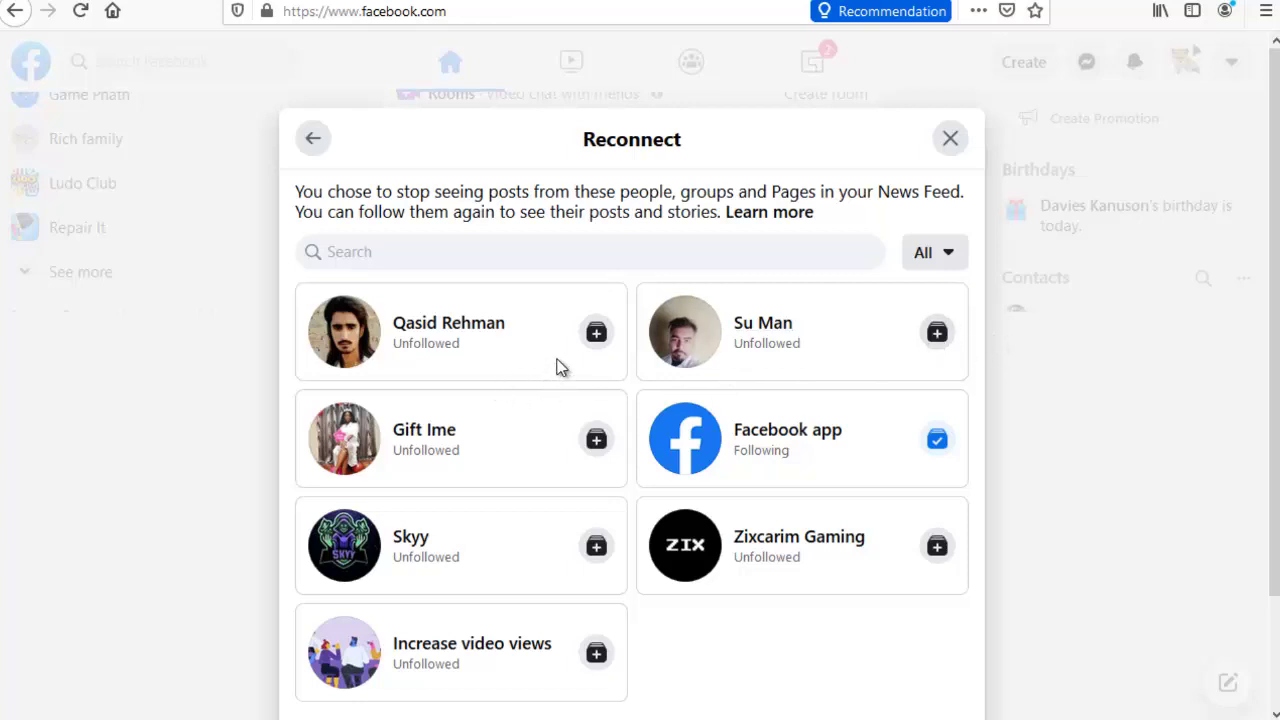
click(596, 340)
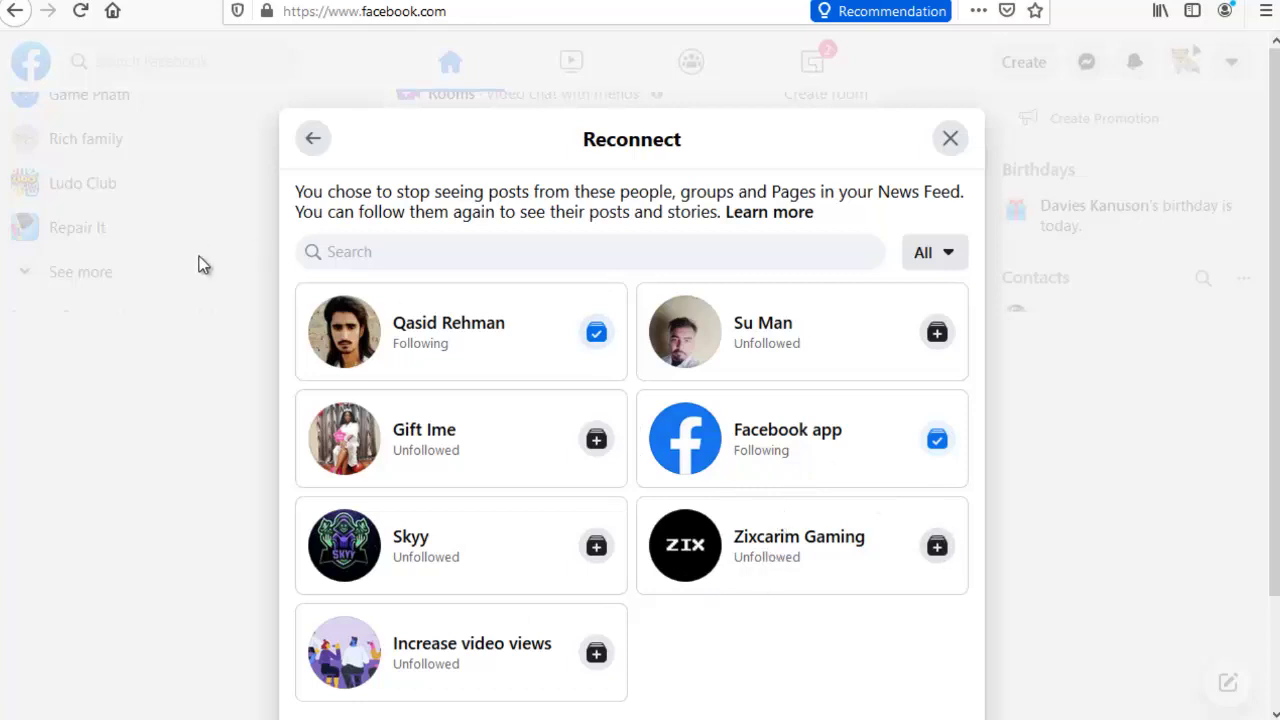
Step: View the Snooze settings in News Feed preferences and close the preferences to return to the feed
click(314, 141)
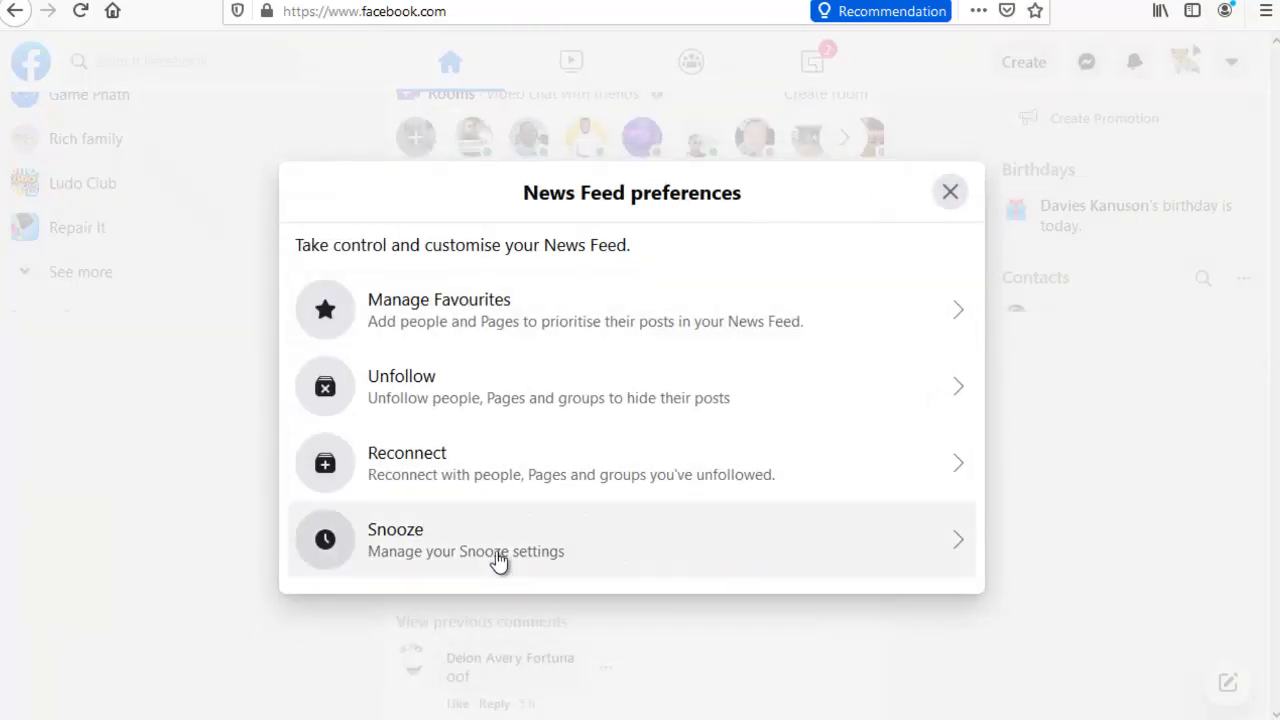
click(498, 553)
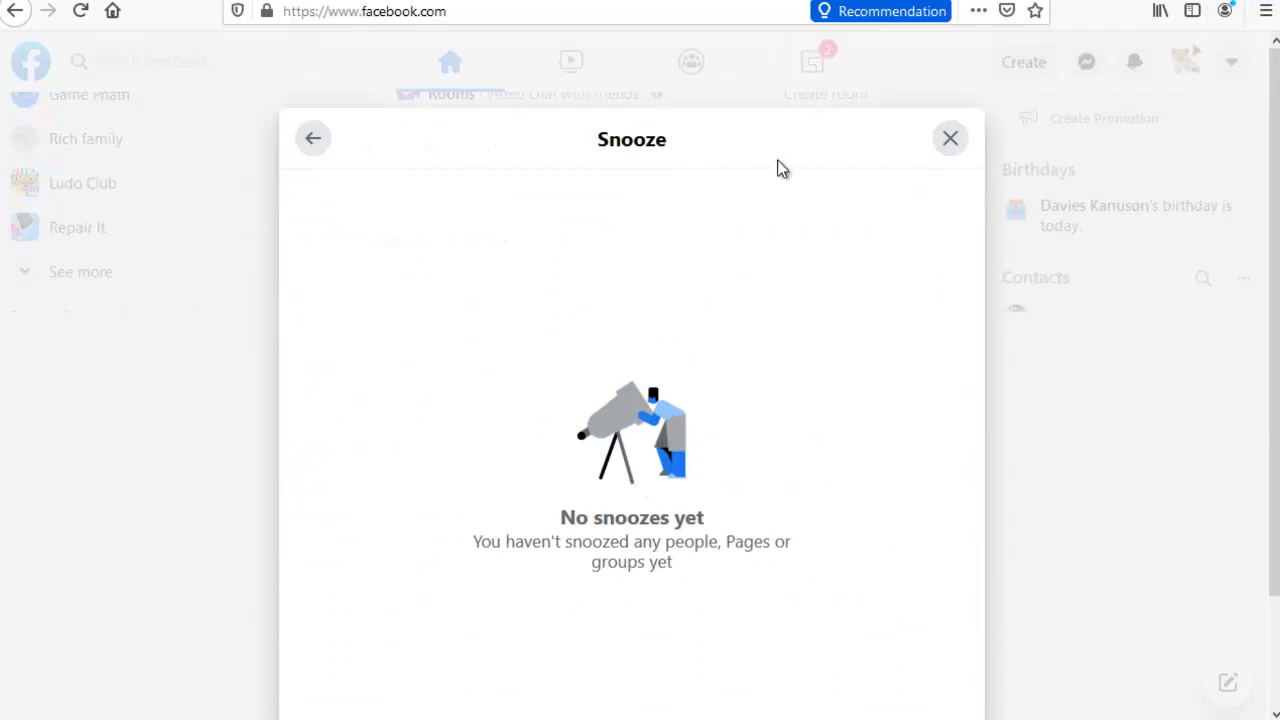
click(950, 140)
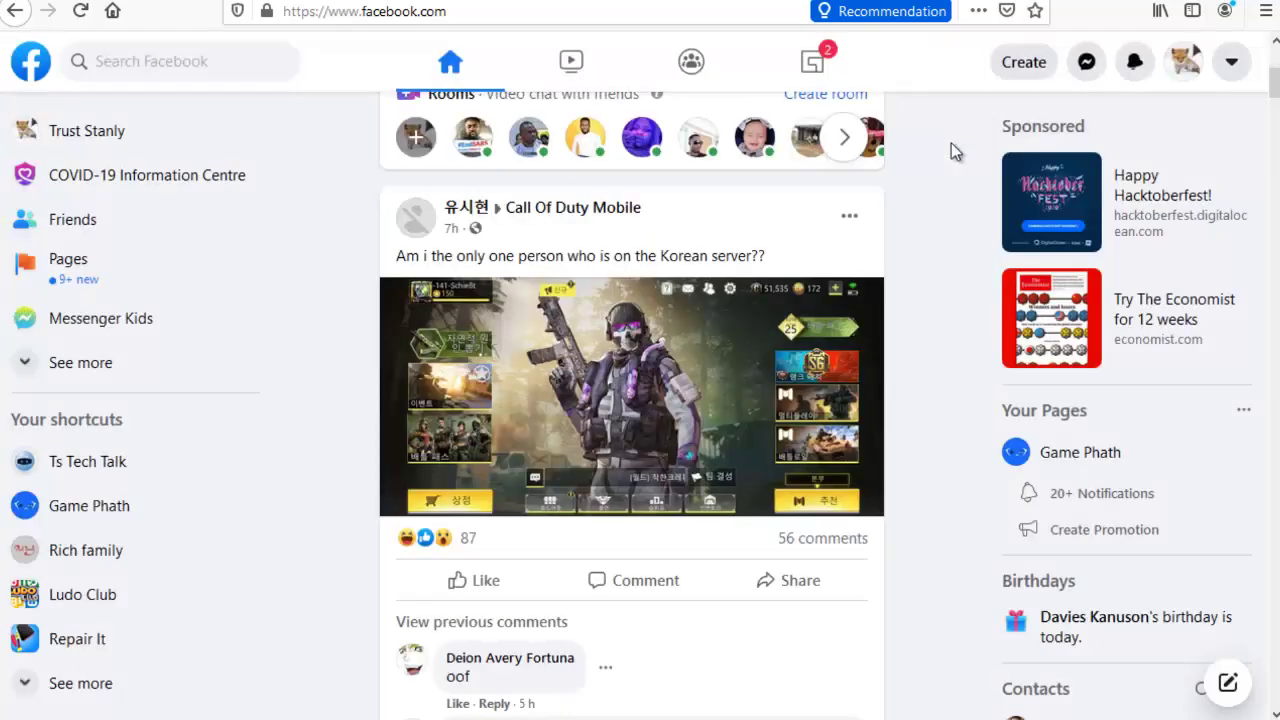